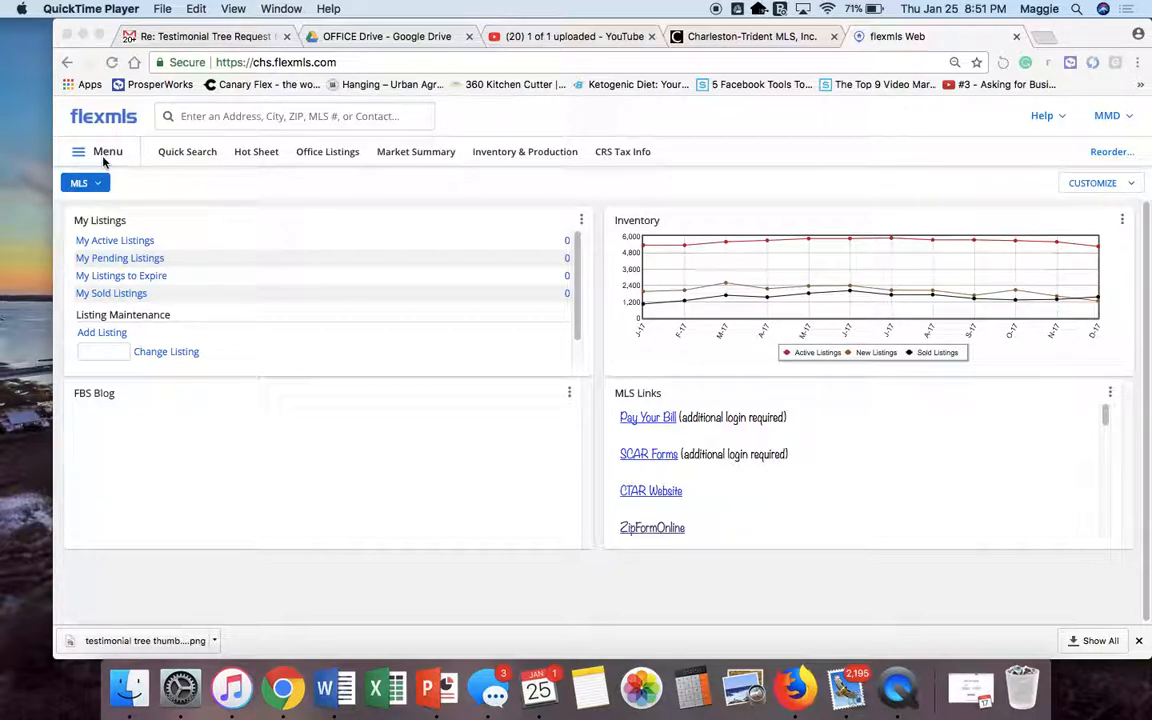
Remove Inventory & Production under Statistics from the menu favorites, then add it back as a favorite
{"action": "left_click", "coordinate": [103, 161]}
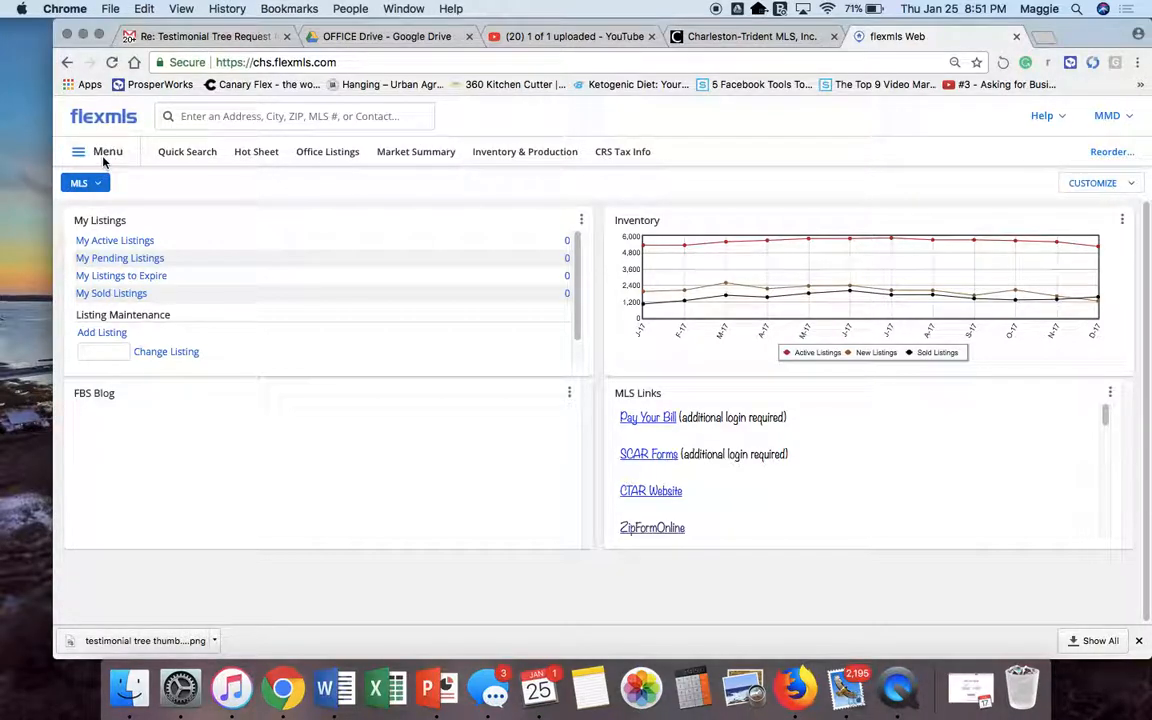
{"action": "left_click", "coordinate": [103, 155]}
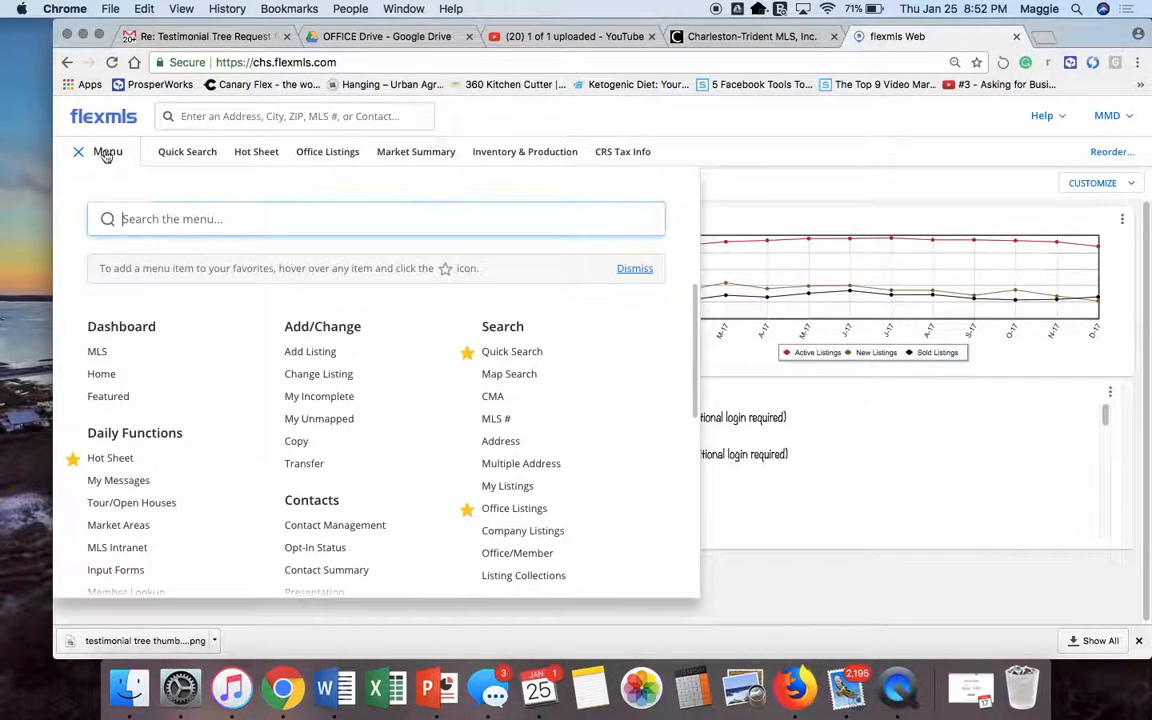
{"action": "scroll", "coordinate": [330, 491], "scroll_direction": "down", "scroll_amount": 5}
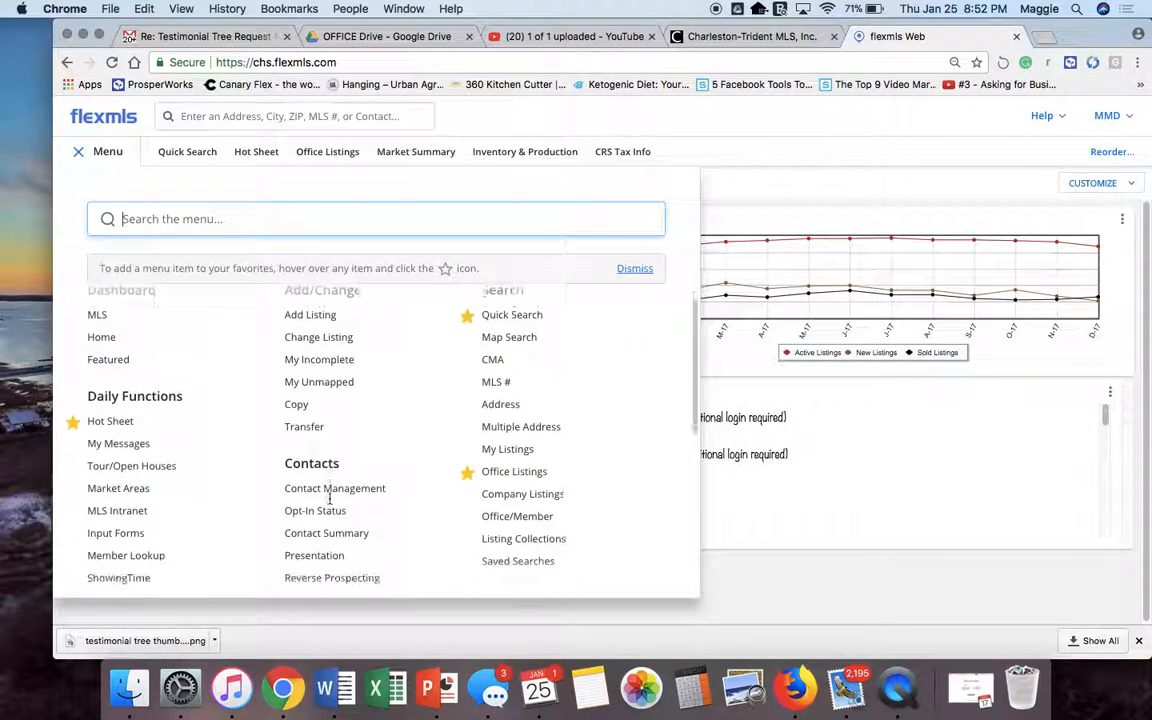
{"action": "scroll", "coordinate": [330, 503], "scroll_direction": "down", "scroll_amount": 5}
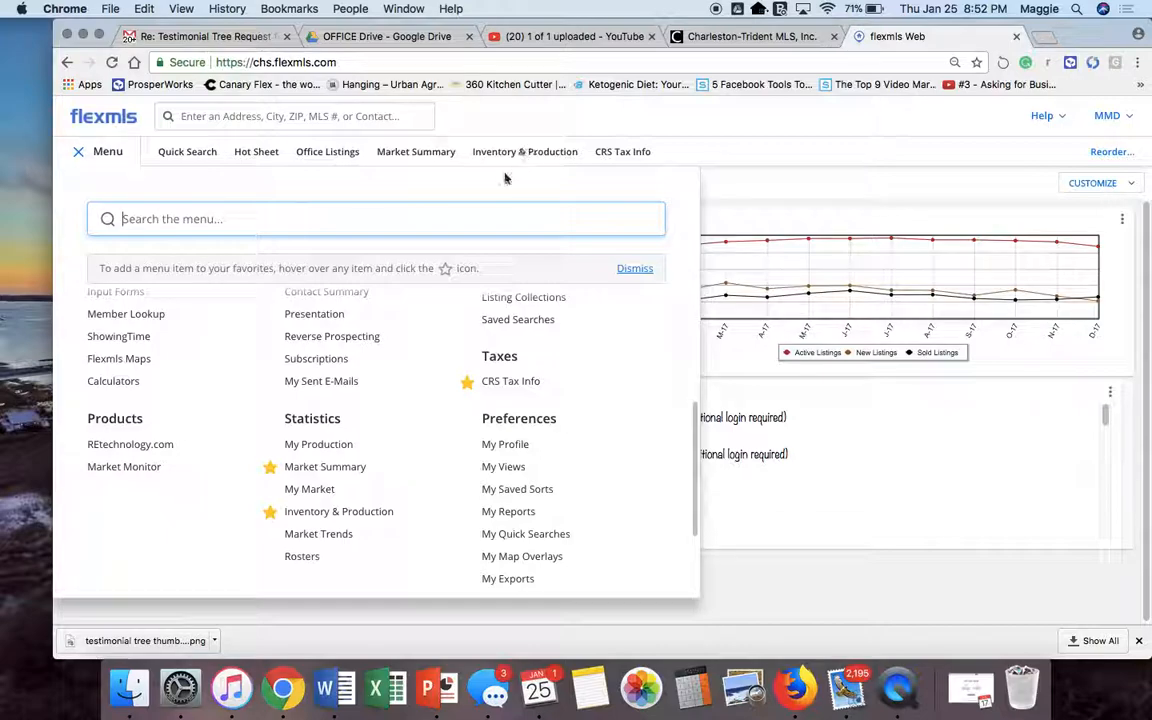
{"action": "left_click", "coordinate": [270, 514]}
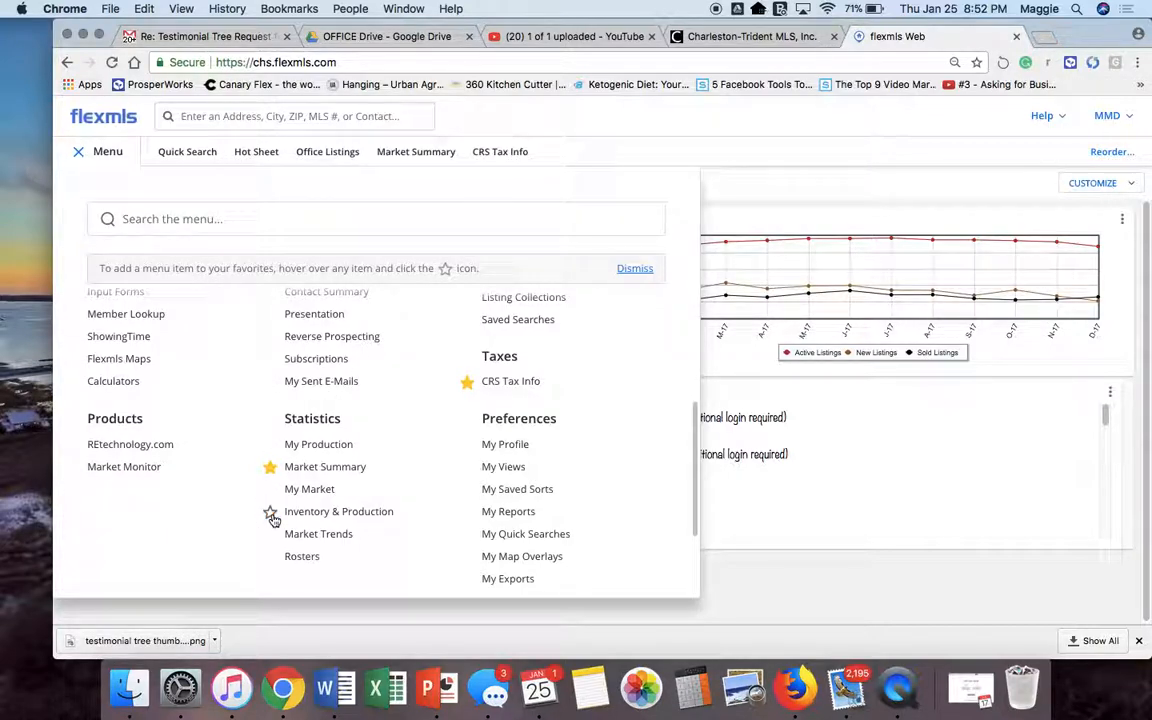
{"action": "left_click", "coordinate": [270, 515]}
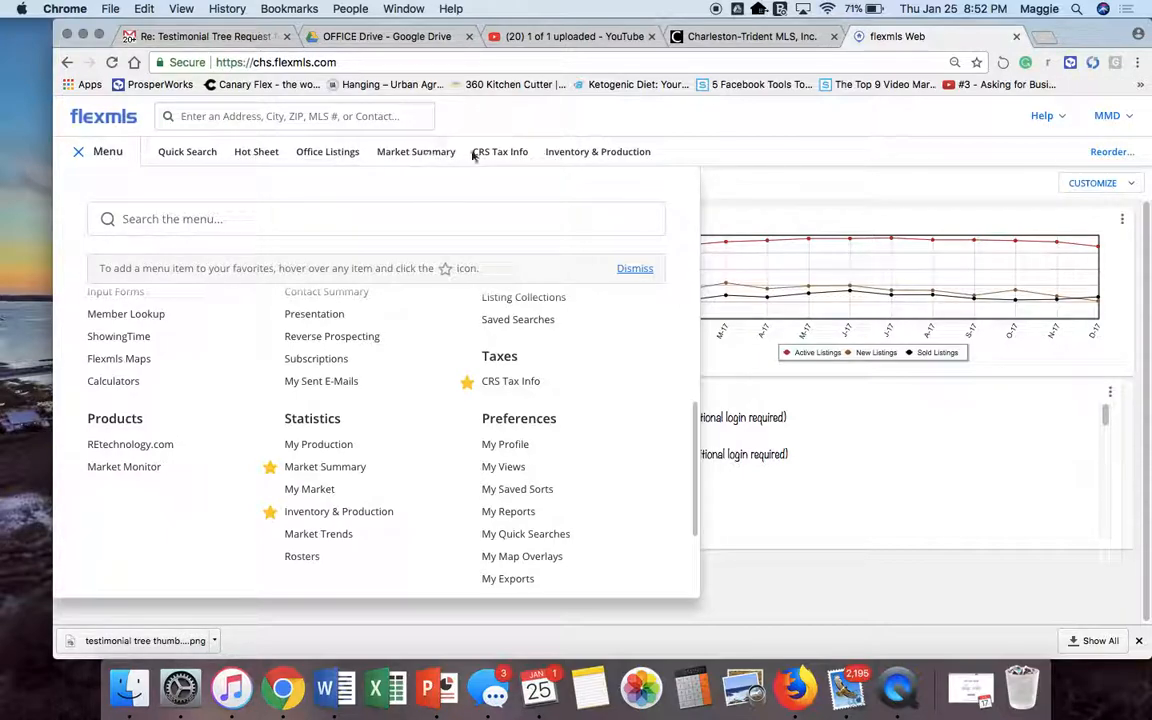
Open the Sales & Inventory Report from the Inventory & Production favorite's list of reports
{"action": "left_click", "coordinate": [578, 158]}
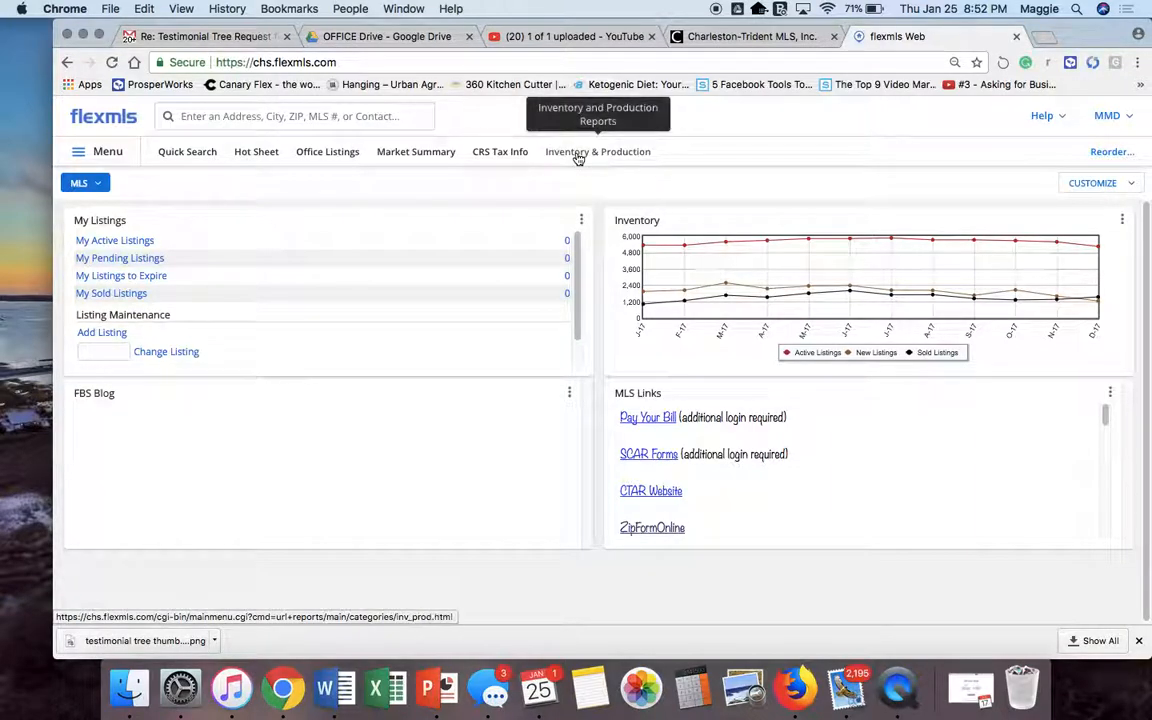
{"action": "left_click", "coordinate": [578, 158]}
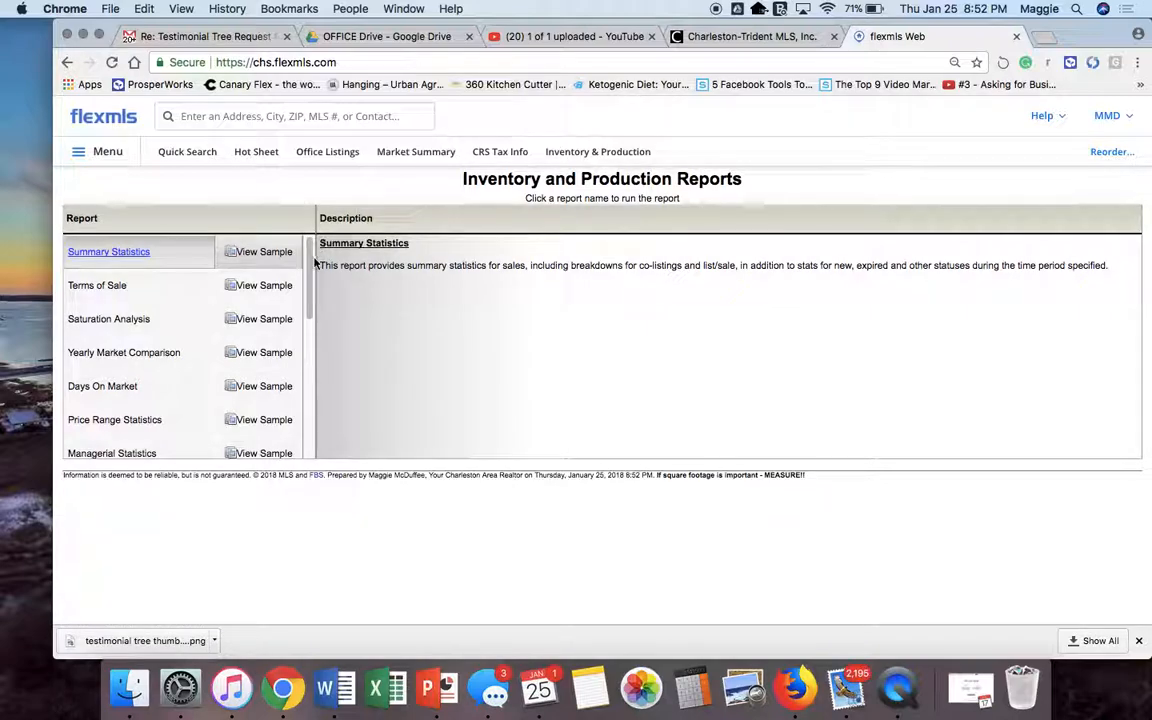
{"action": "left_click_drag", "start_coordinate": [311, 265], "coordinate": [308, 333]}
{"action": "left_click", "coordinate": [309, 406]}
{"action": "left_click", "coordinate": [309, 406]}
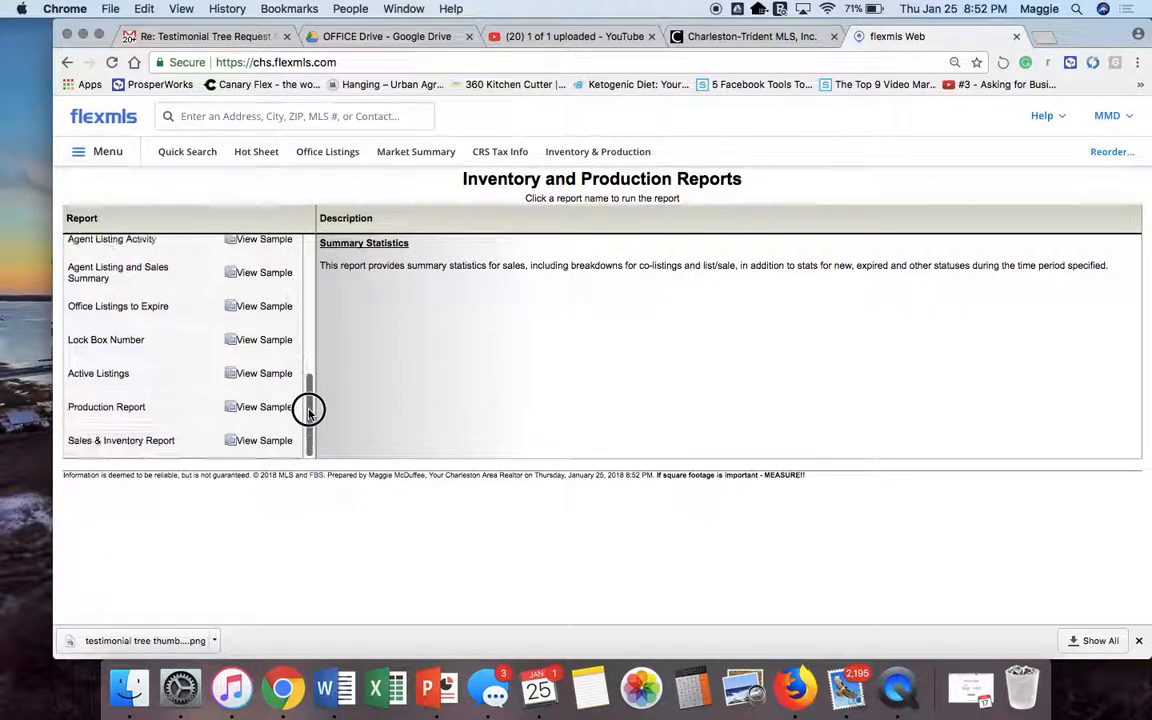
{"action": "left_click", "coordinate": [129, 448]}
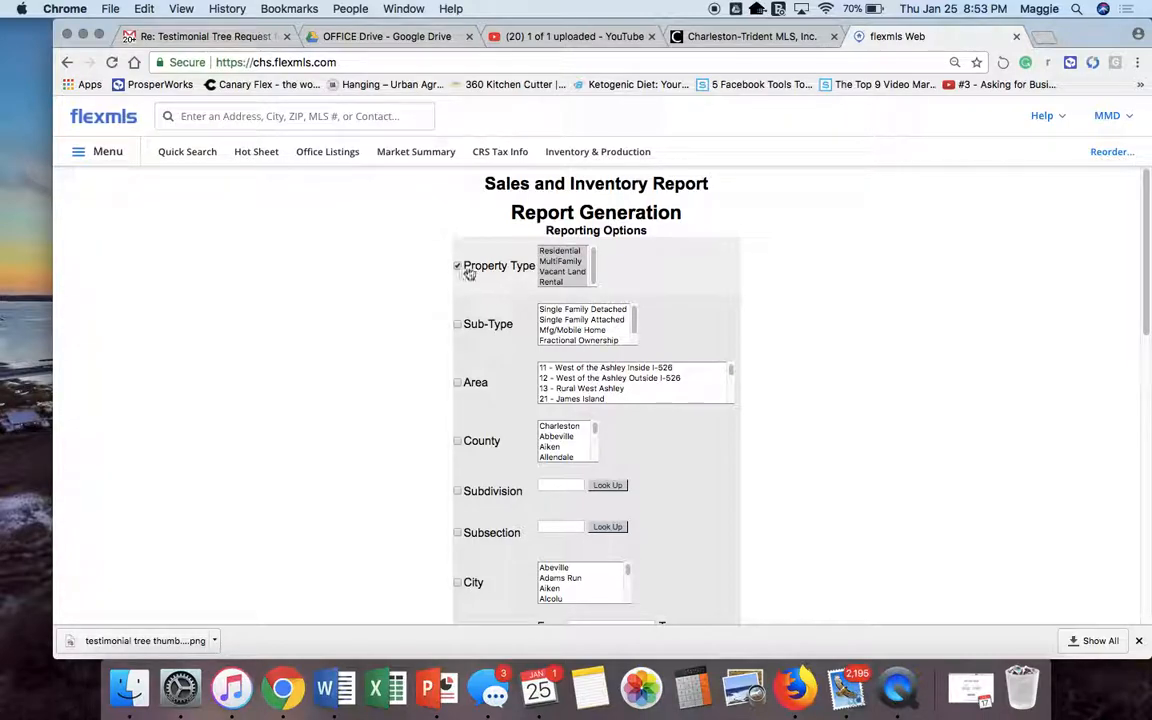
Limit the report's Property Type filter to Residential only
{"action": "left_click_drag", "start_coordinate": [566, 252], "coordinate": [562, 289]}
{"action": "left_click", "coordinate": [565, 252]}
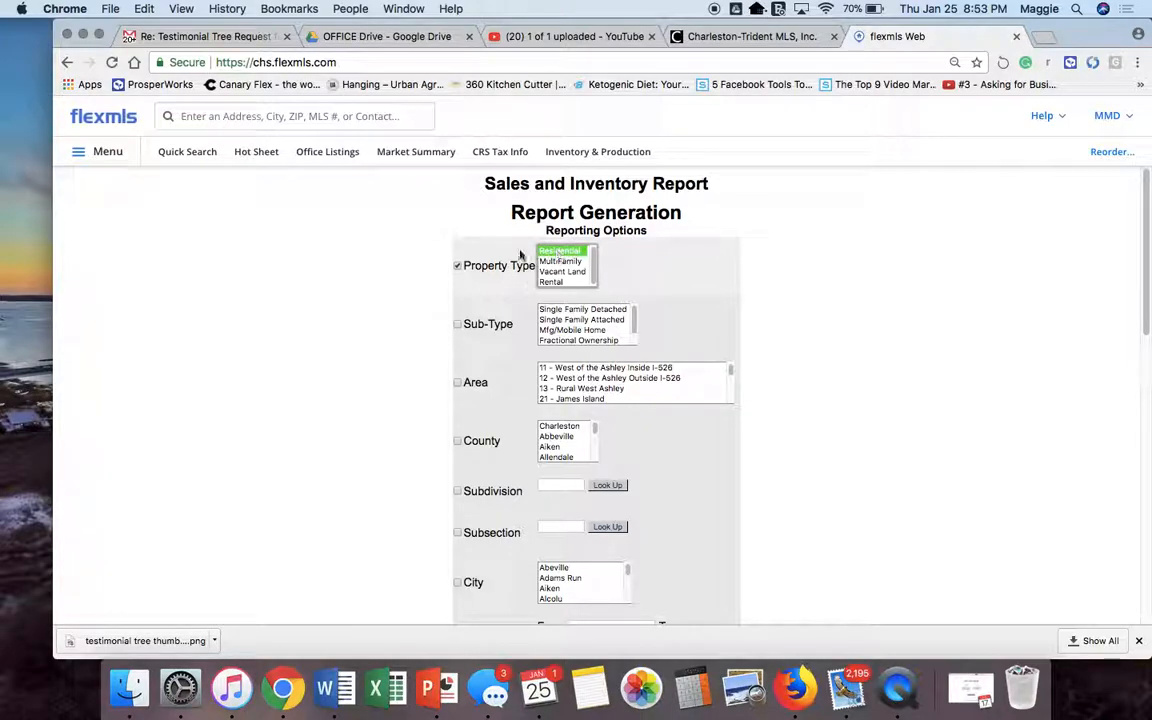
{"action": "left_click", "coordinate": [458, 266]}
Enable the Subdivision filter, look up "oak terrace" and add Oak Terrace Preserve
{"action": "left_click", "coordinate": [460, 493]}
{"action": "left_click", "coordinate": [555, 485]}
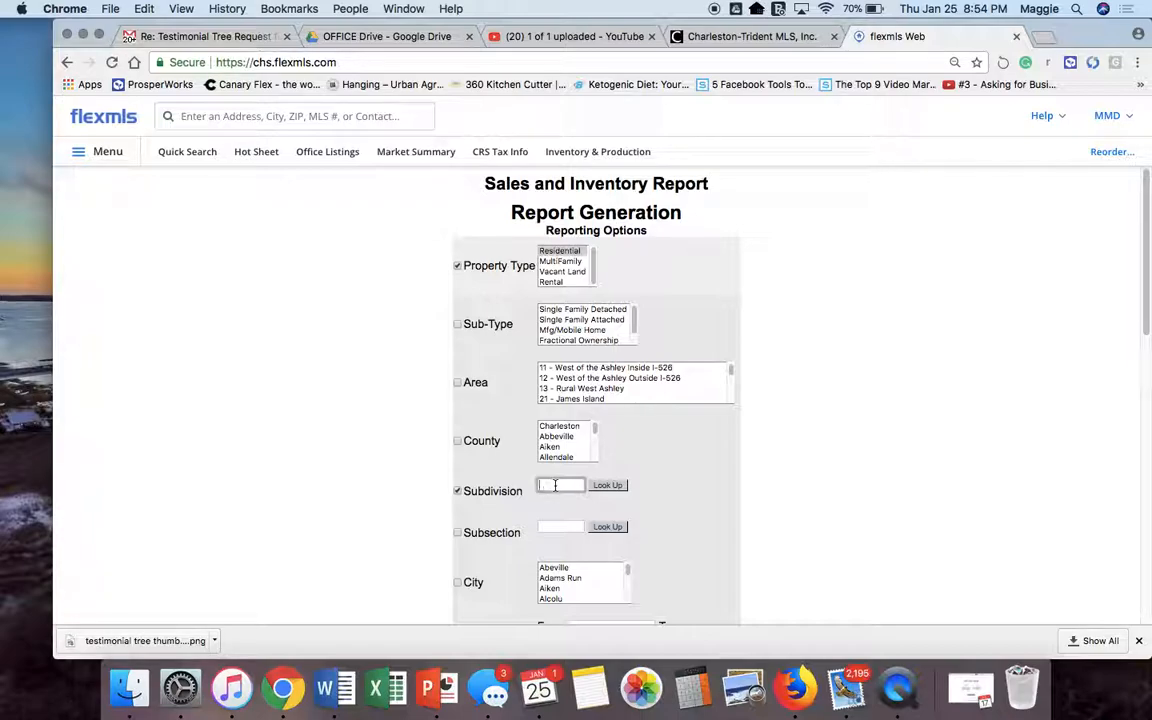
{"action": "type", "text": "oak terrace"}
{"action": "left_click", "coordinate": [606, 487]}
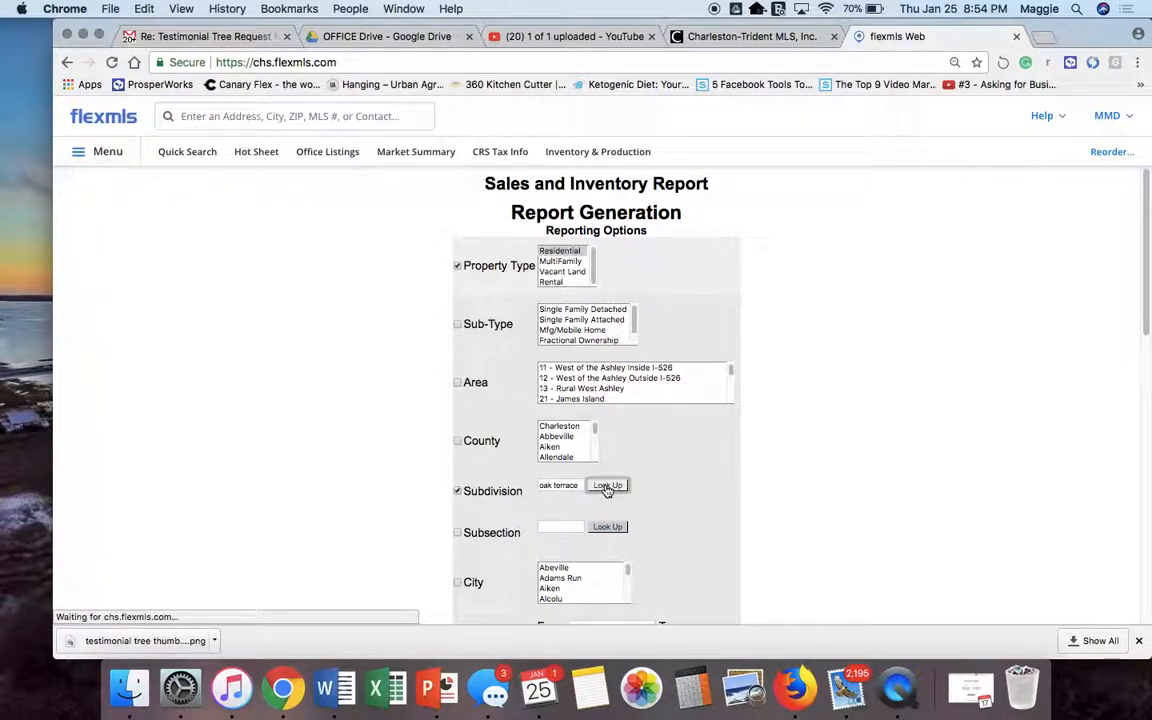
{"action": "scroll", "coordinate": [620, 500], "scroll_direction": "down", "scroll_amount": 3}
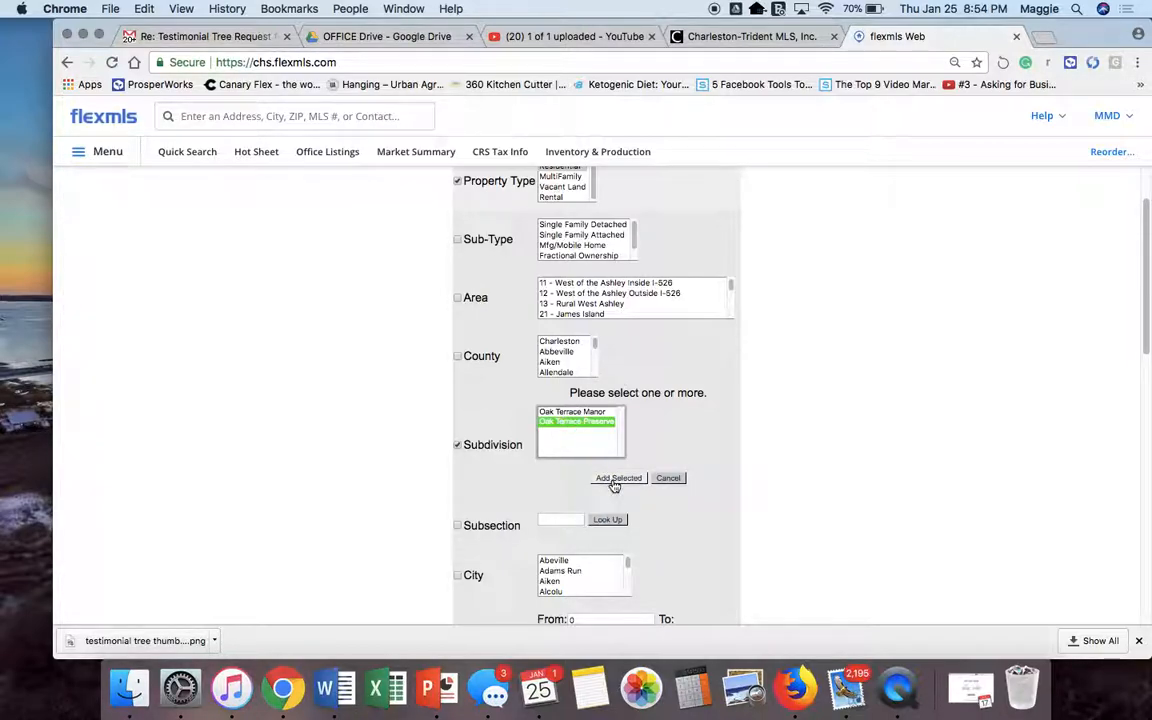
{"action": "left_click", "coordinate": [615, 479]}
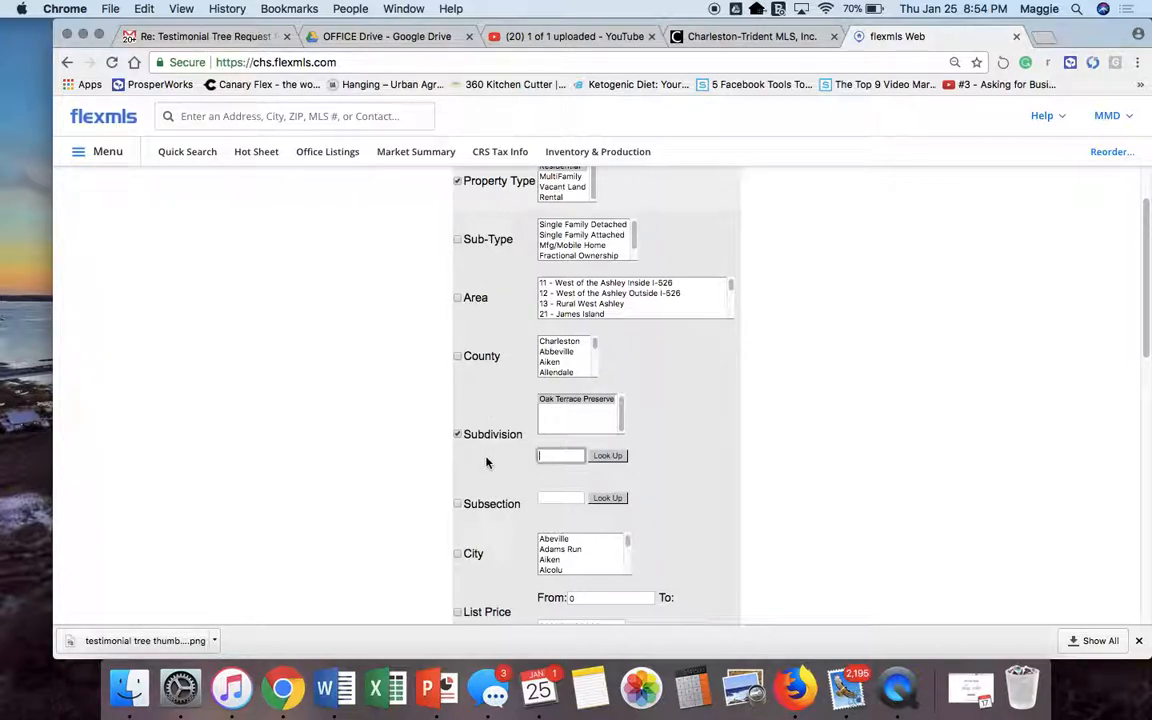
{"action": "scroll", "coordinate": [487, 462], "scroll_direction": "down", "scroll_amount": 2}
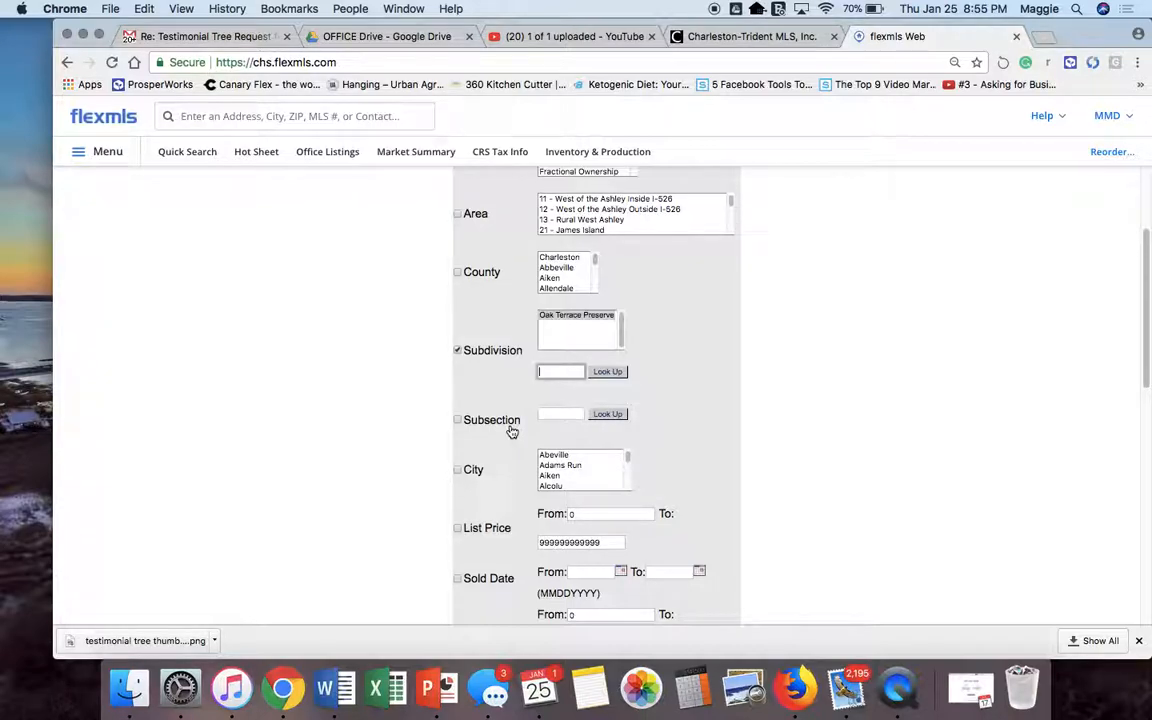
{"action": "scroll", "coordinate": [511, 431], "scroll_direction": "down", "scroll_amount": 4}
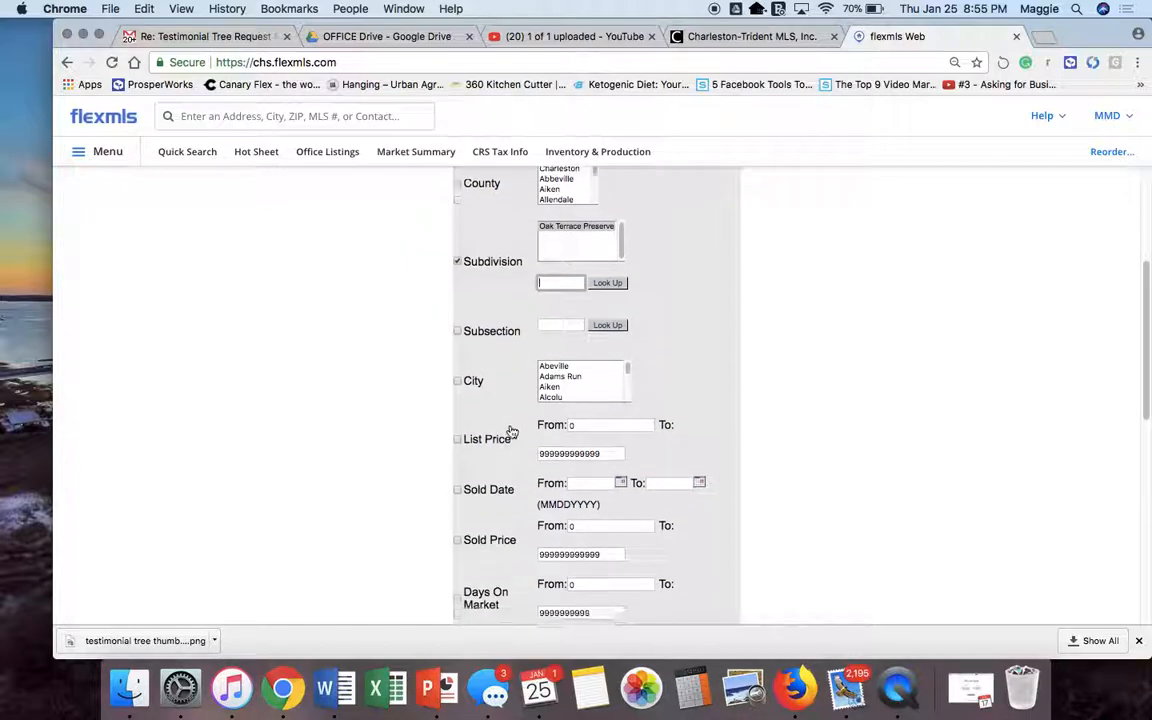
{"action": "scroll", "coordinate": [511, 431], "scroll_direction": "down", "scroll_amount": 4}
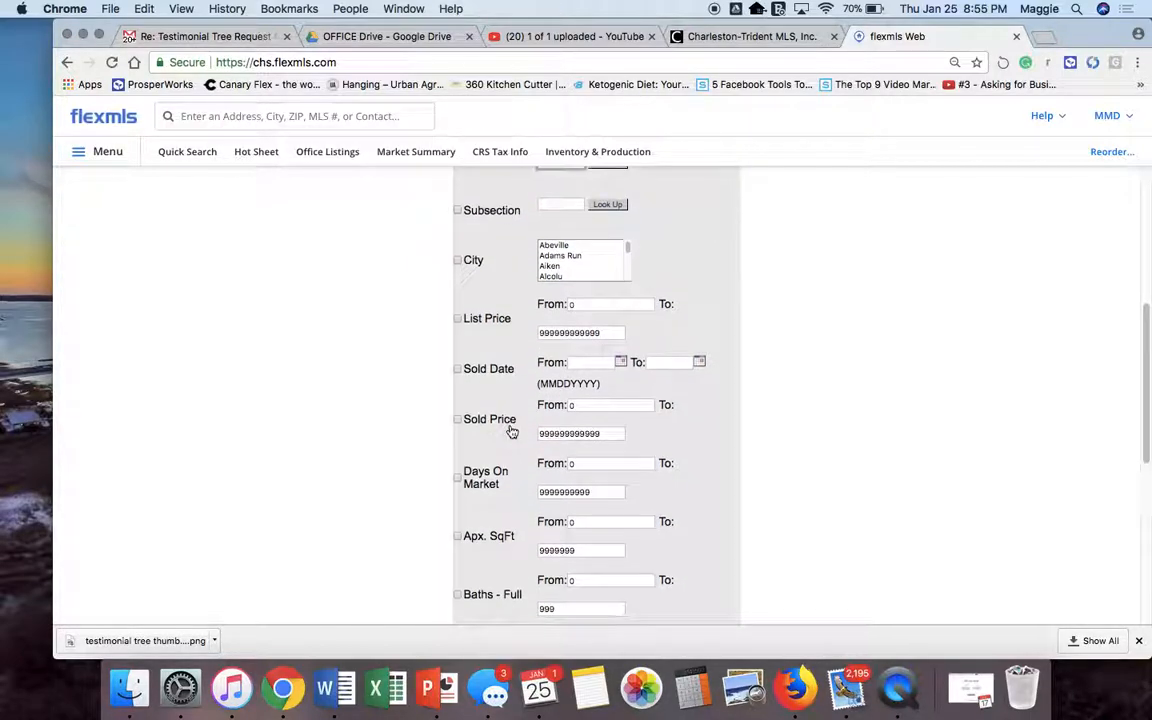
{"action": "scroll", "coordinate": [511, 431], "scroll_direction": "down", "scroll_amount": 4}
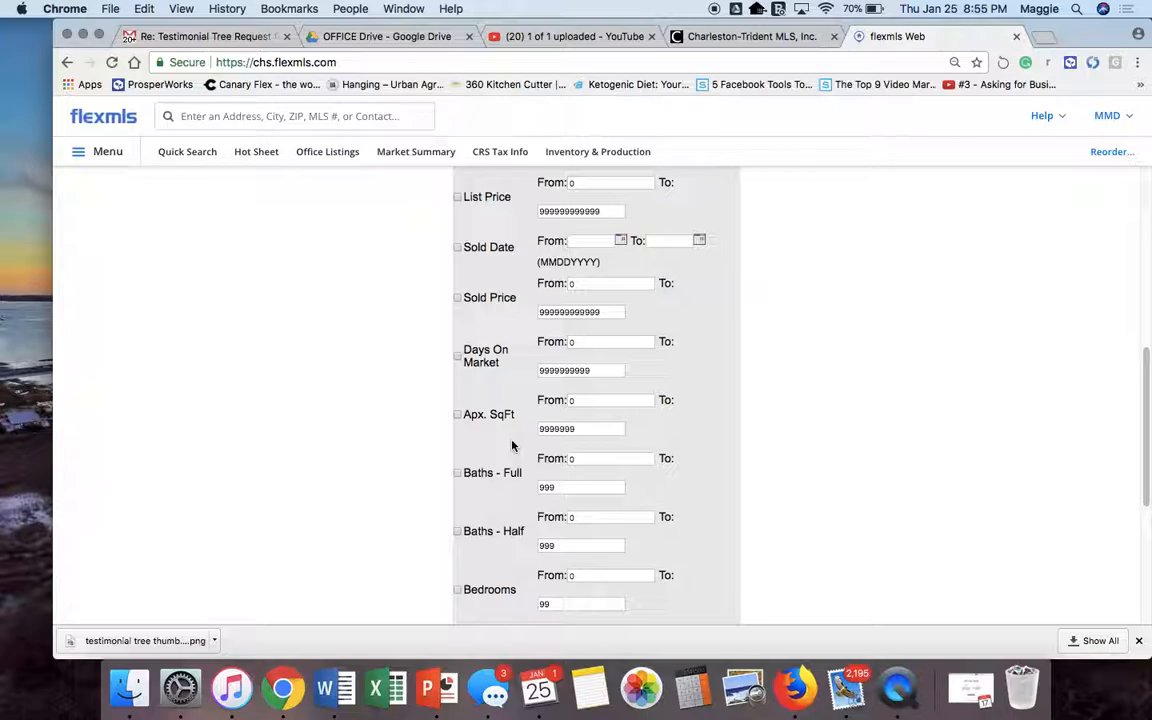
{"action": "scroll", "coordinate": [512, 446], "scroll_direction": "down", "scroll_amount": 5}
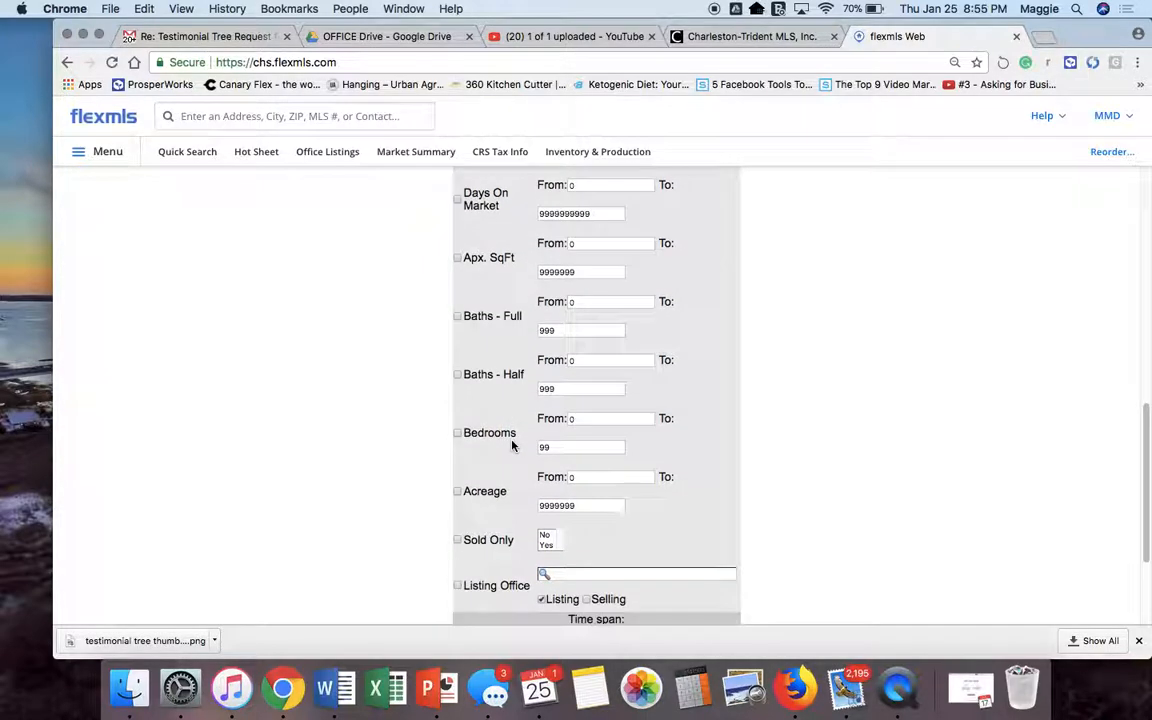
{"action": "scroll", "coordinate": [512, 446], "scroll_direction": "down", "scroll_amount": 3}
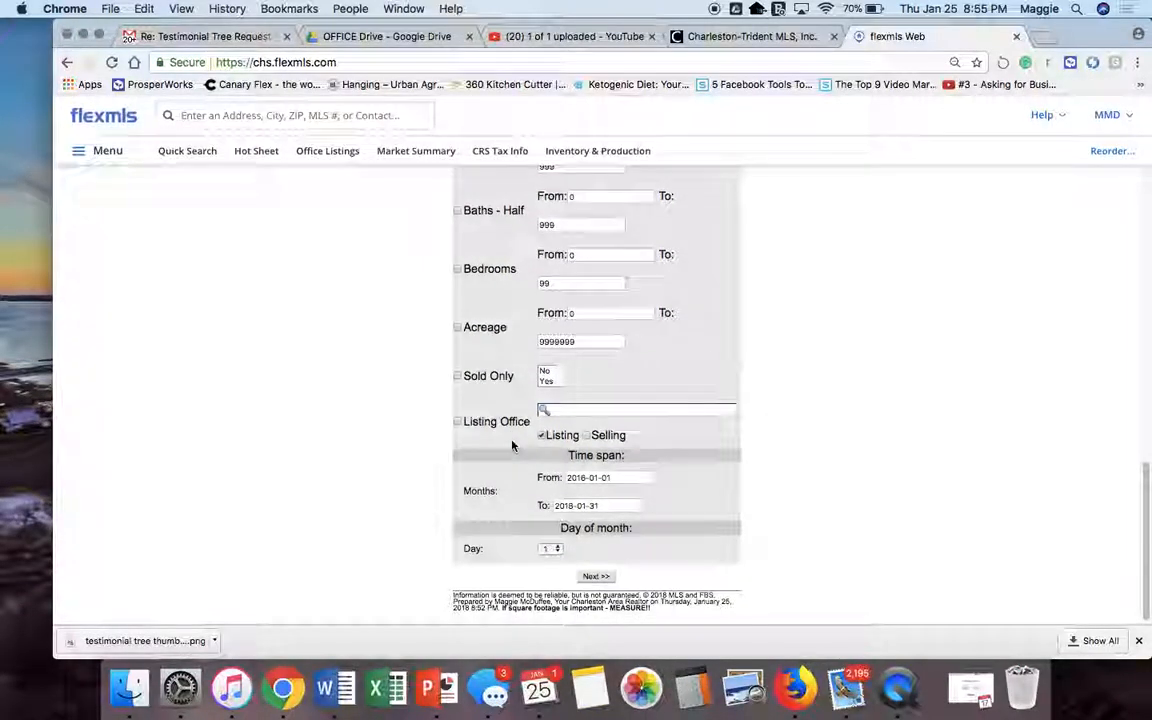
{"action": "left_click", "coordinate": [601, 480]}
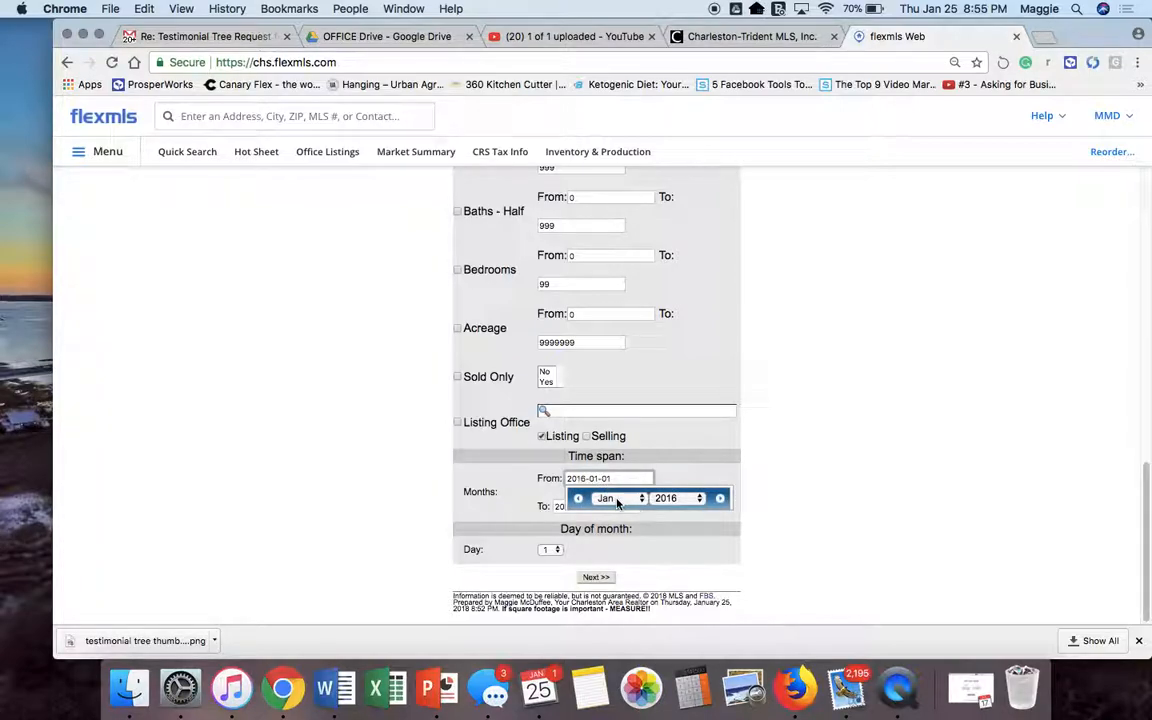
{"action": "left_click", "coordinate": [671, 500]}
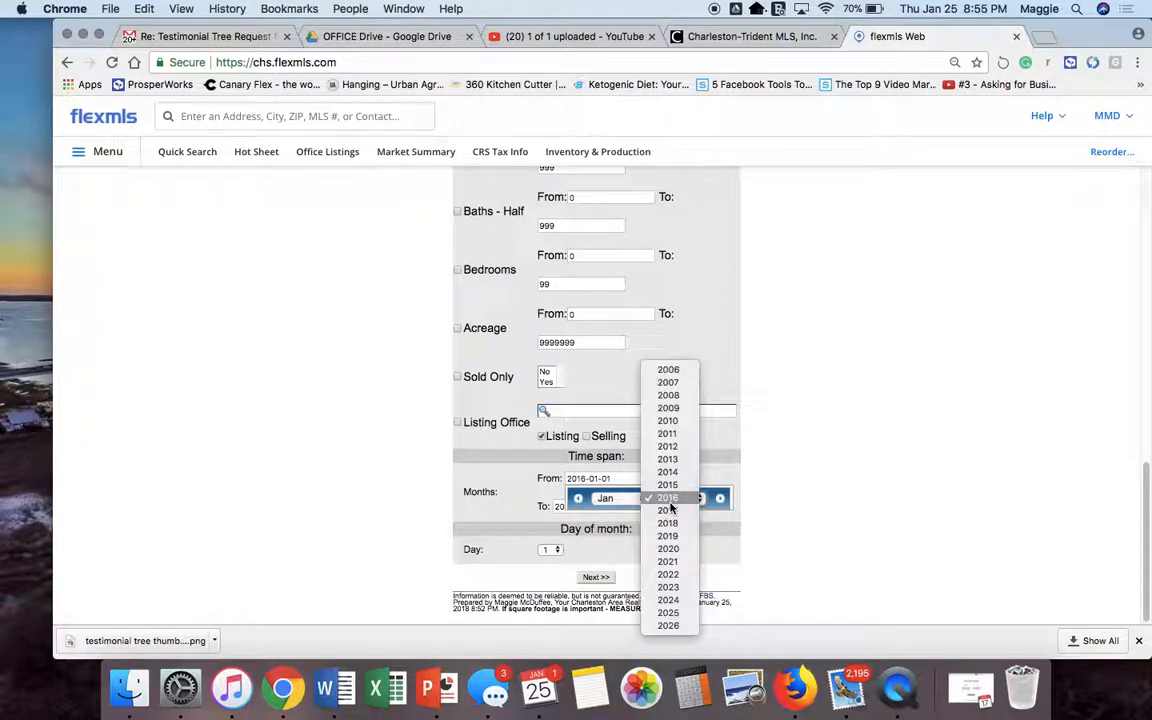
{"action": "left_click", "coordinate": [676, 488]}
{"action": "left_click", "coordinate": [674, 522]}
{"action": "left_click", "coordinate": [576, 480]}
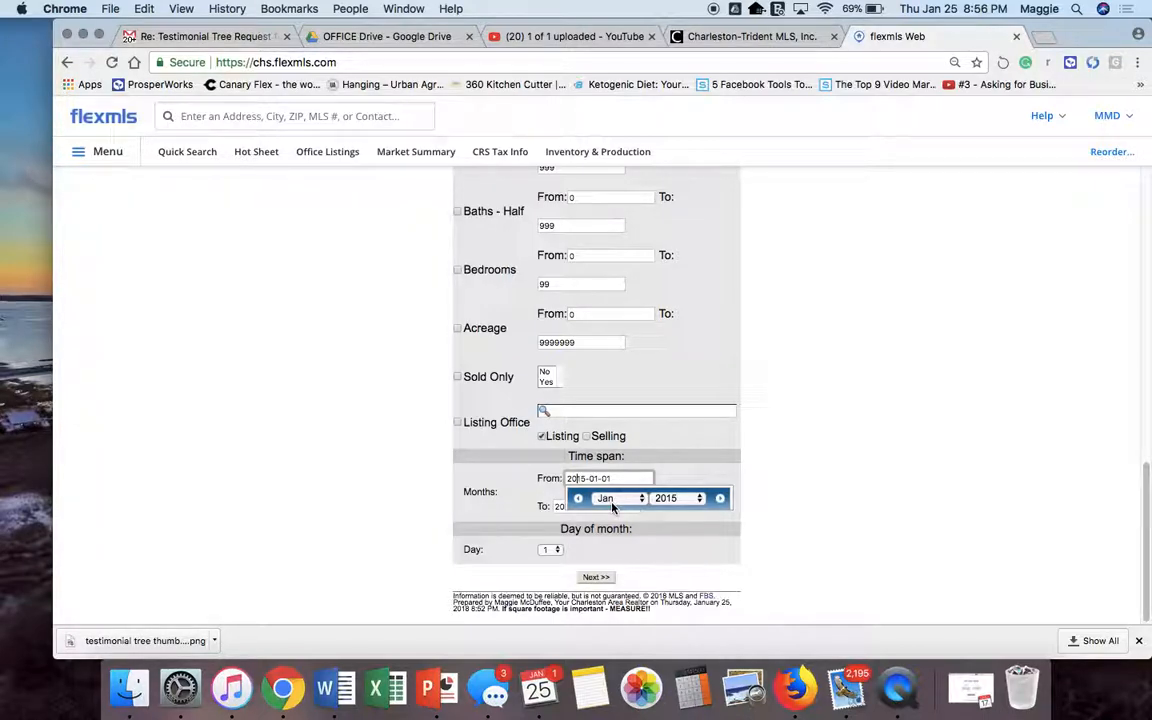
{"action": "left_click", "coordinate": [650, 532]}
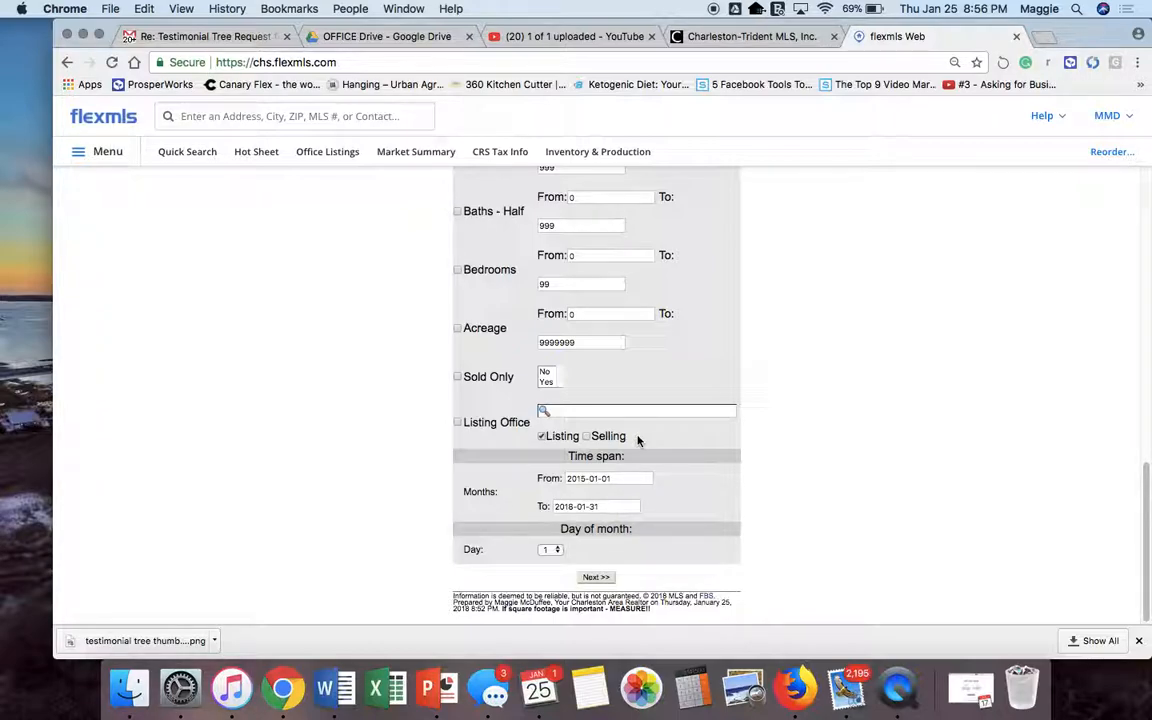
Review the chosen property type, subdivision, remaining filters and time span on the report form
{"action": "scroll", "coordinate": [638, 441], "scroll_direction": "up", "scroll_amount": 1}
{"action": "scroll", "coordinate": [638, 441], "scroll_direction": "up", "scroll_amount": 10}
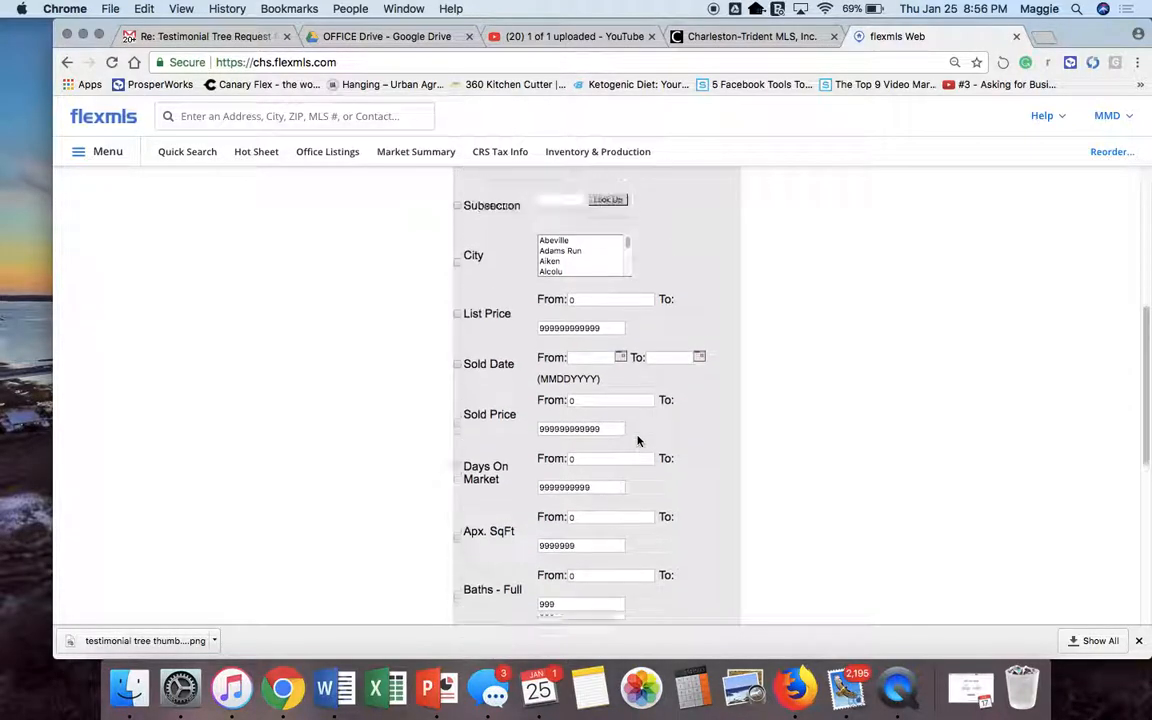
{"action": "scroll", "coordinate": [638, 441], "scroll_direction": "up", "scroll_amount": 4}
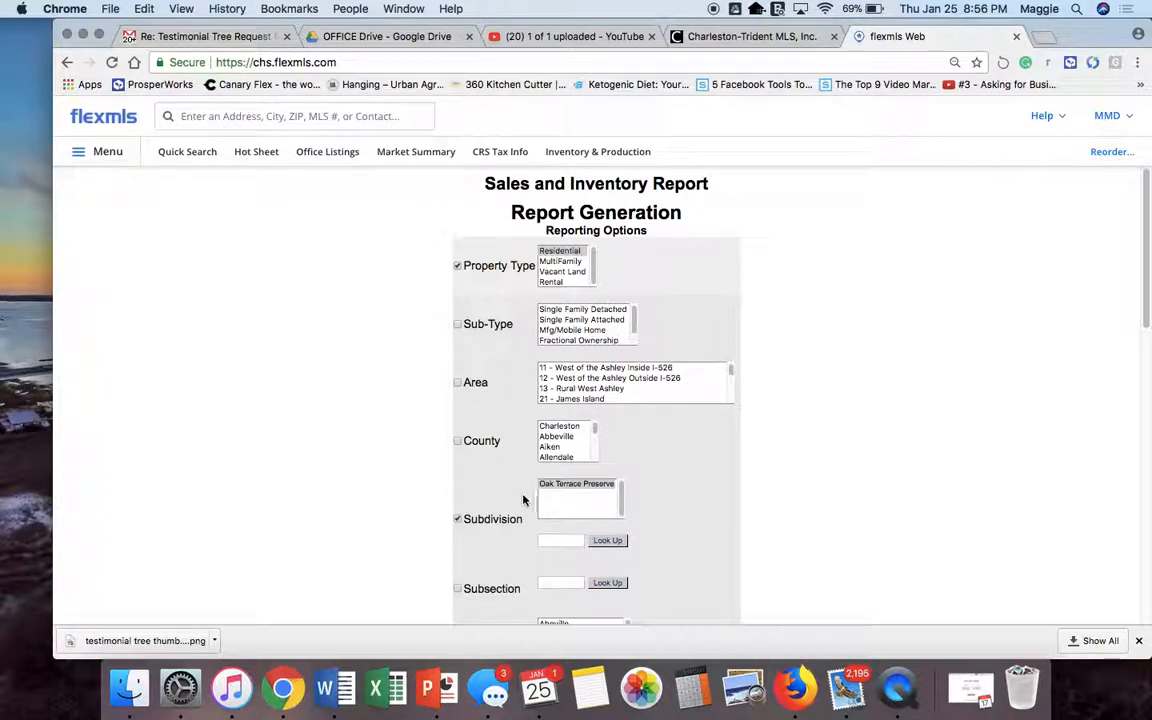
{"action": "scroll", "coordinate": [524, 527], "scroll_direction": "down", "scroll_amount": 2}
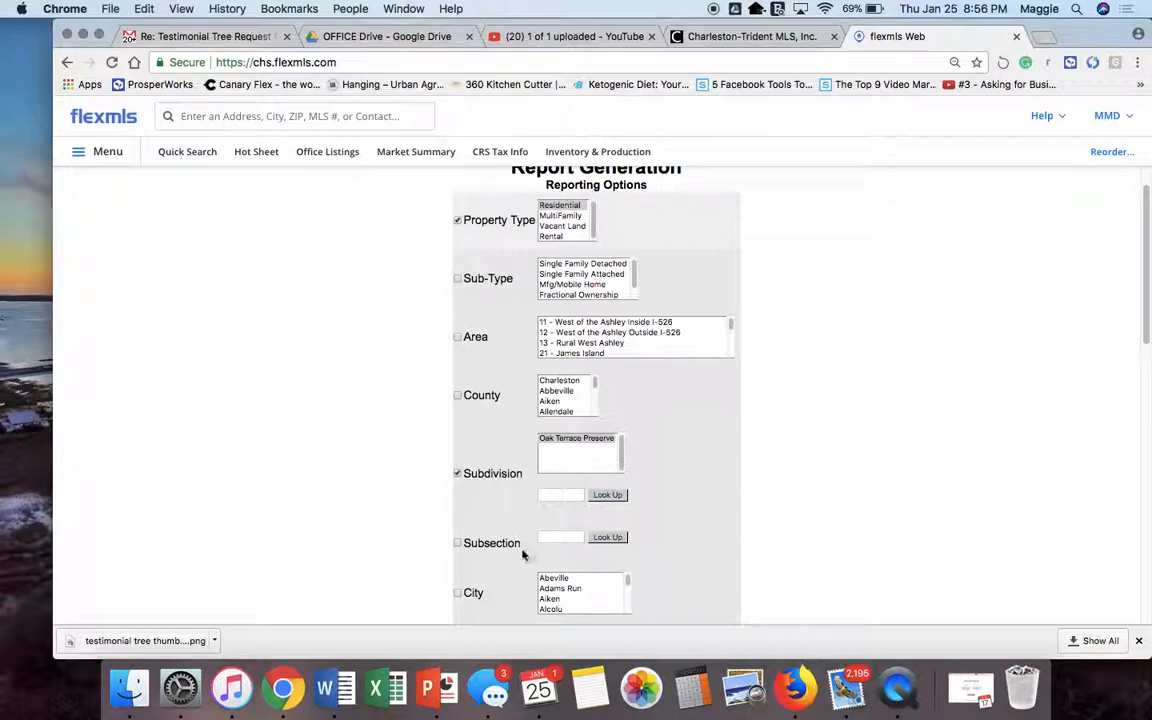
{"action": "scroll", "coordinate": [524, 560], "scroll_direction": "down", "scroll_amount": 4}
{"action": "scroll", "coordinate": [524, 560], "scroll_direction": "down", "scroll_amount": 8}
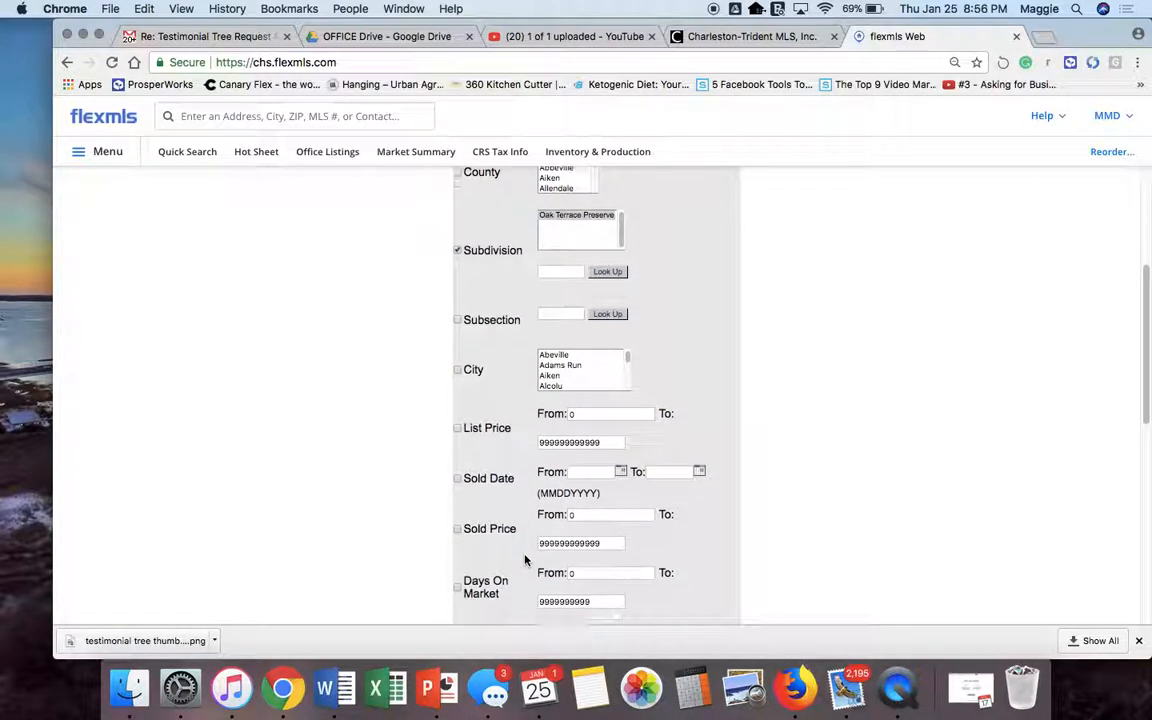
{"action": "scroll", "coordinate": [524, 560], "scroll_direction": "down", "scroll_amount": 9}
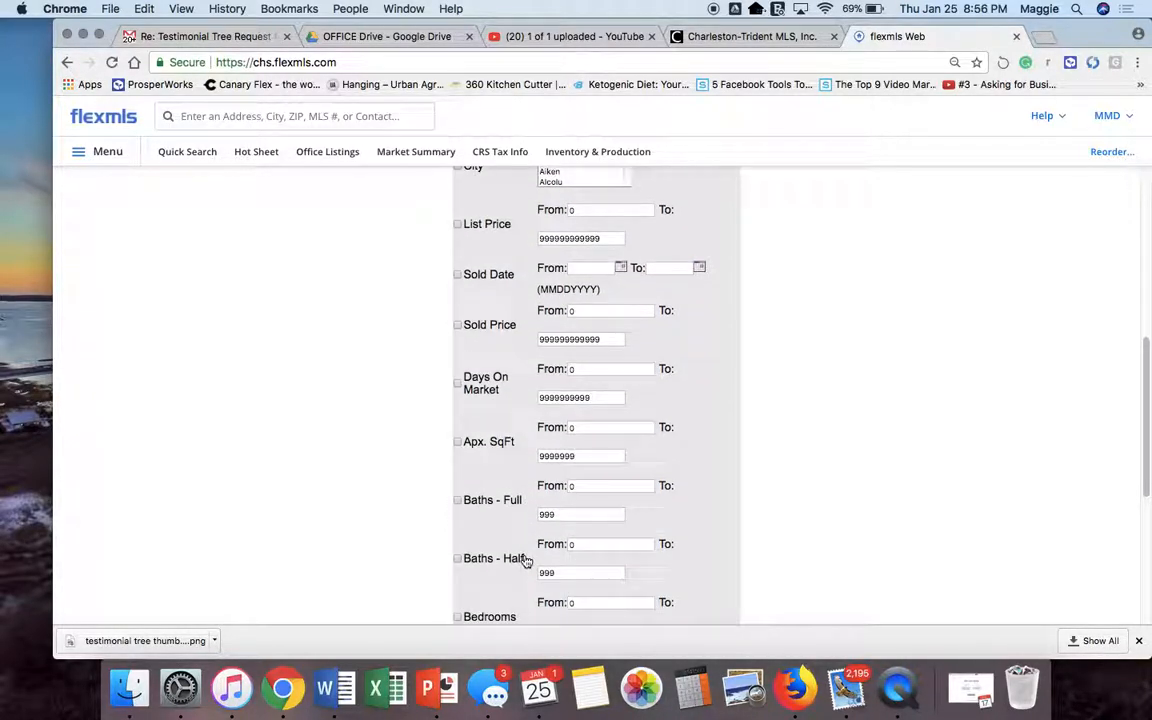
{"action": "scroll", "coordinate": [526, 561], "scroll_direction": "down", "scroll_amount": 6}
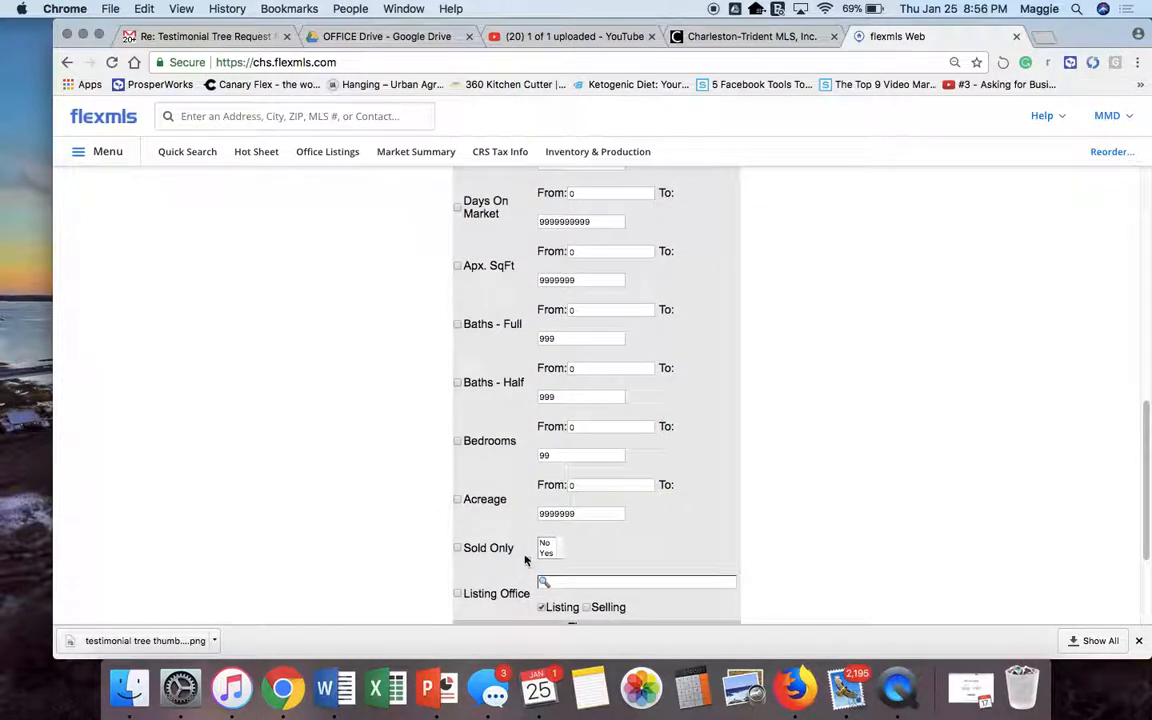
{"action": "scroll", "coordinate": [524, 558], "scroll_direction": "down", "scroll_amount": 5}
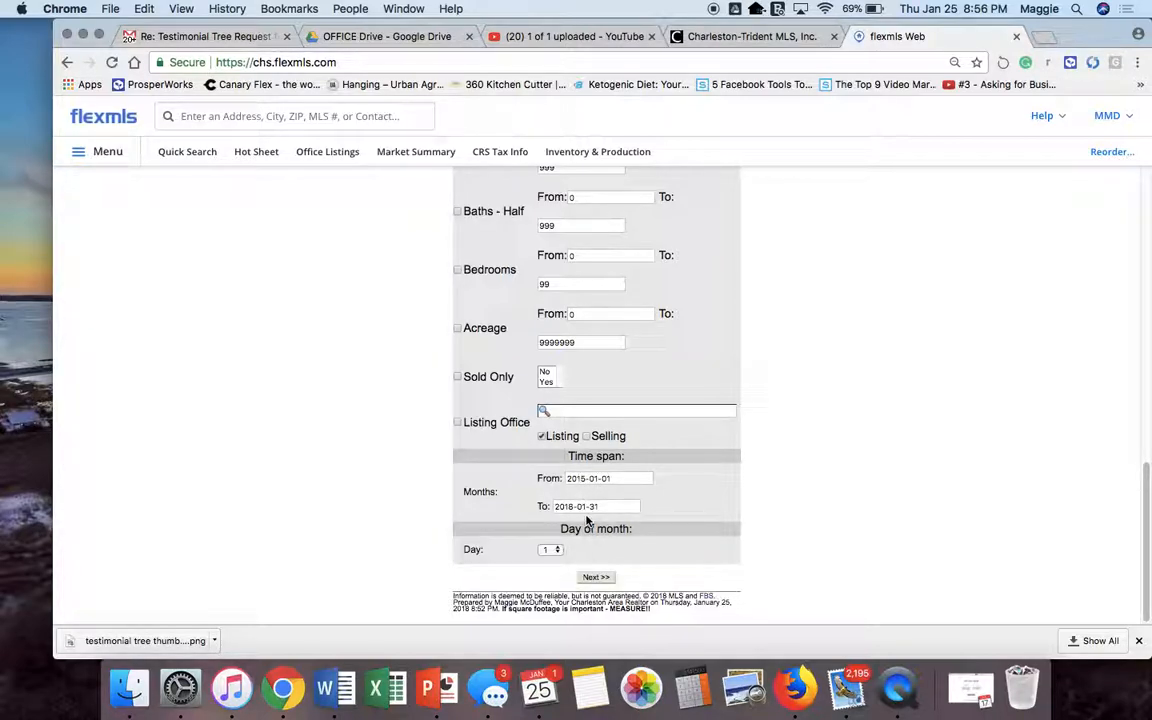
Generate the Sales and Inventory Report and look through its 2015 and 2016 monthly tables
{"action": "left_click", "coordinate": [596, 577]}
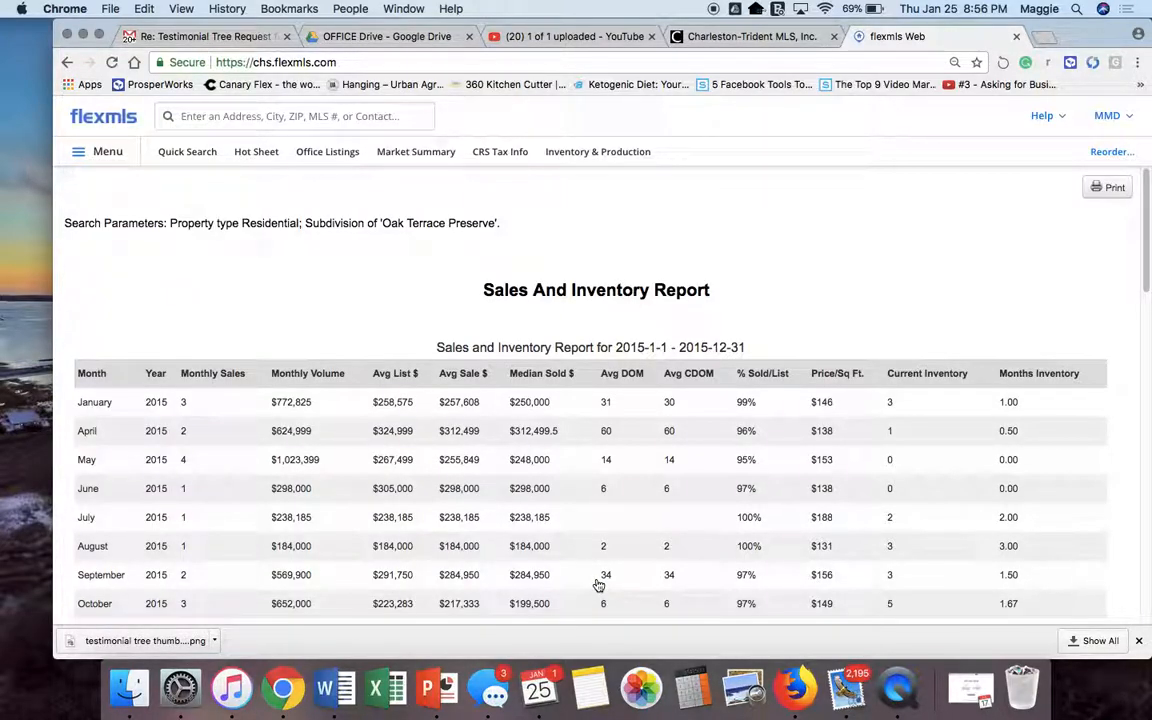
{"action": "scroll", "coordinate": [598, 585], "scroll_direction": "down", "scroll_amount": 3}
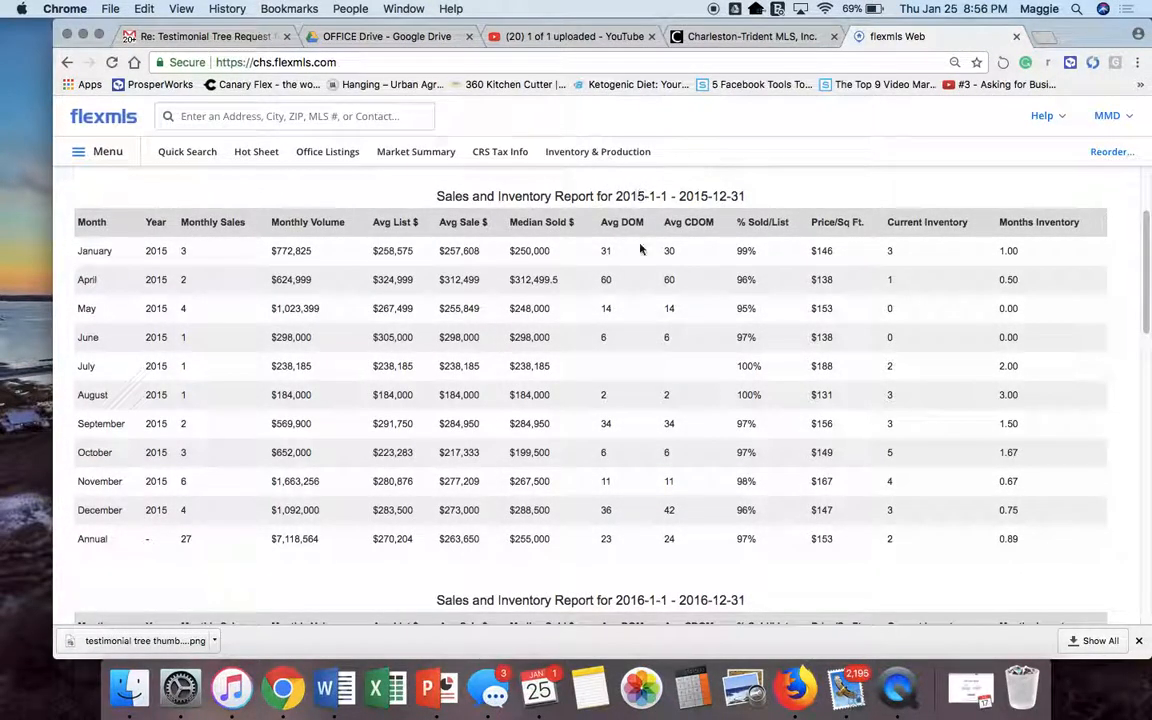
{"action": "scroll", "coordinate": [591, 386], "scroll_direction": "down", "scroll_amount": 3}
{"action": "scroll", "coordinate": [590, 388], "scroll_direction": "down", "scroll_amount": 5}
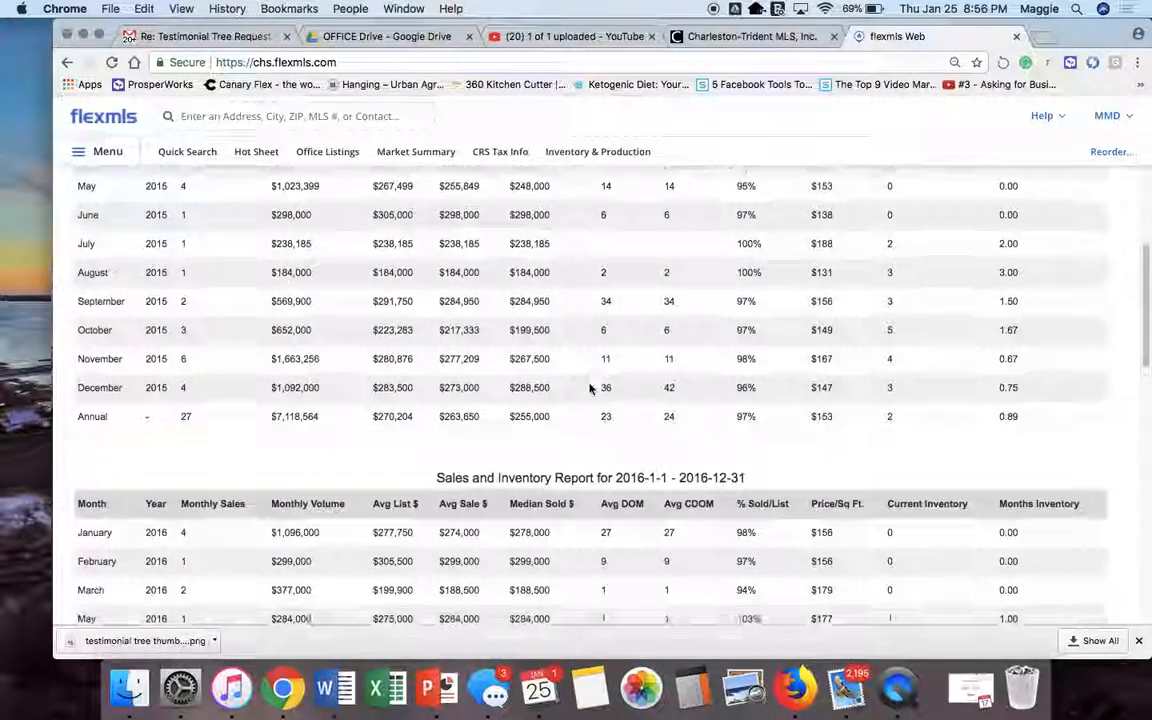
Read the 2016, 2017 and 2018 tables and the 2015–2018 totals, then return to the report's search parameters
{"action": "scroll", "coordinate": [590, 388], "scroll_direction": "down", "scroll_amount": 3}
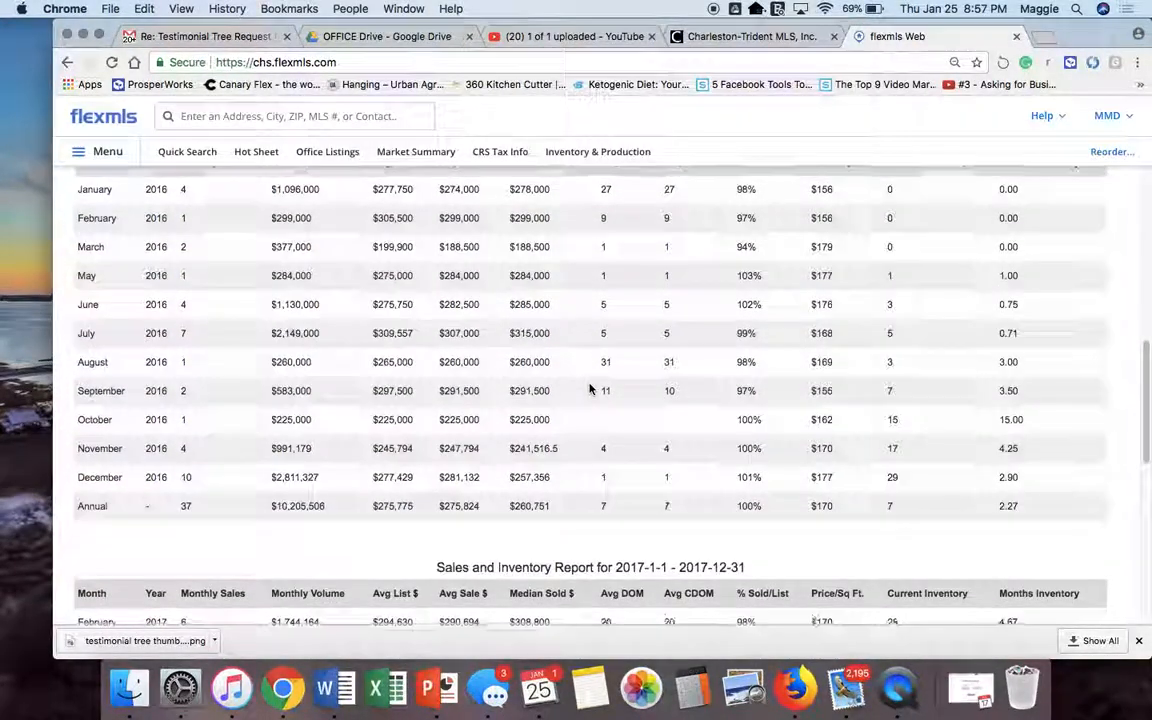
{"action": "scroll", "coordinate": [590, 388], "scroll_direction": "down", "scroll_amount": 4}
{"action": "scroll", "coordinate": [590, 386], "scroll_direction": "down", "scroll_amount": 4}
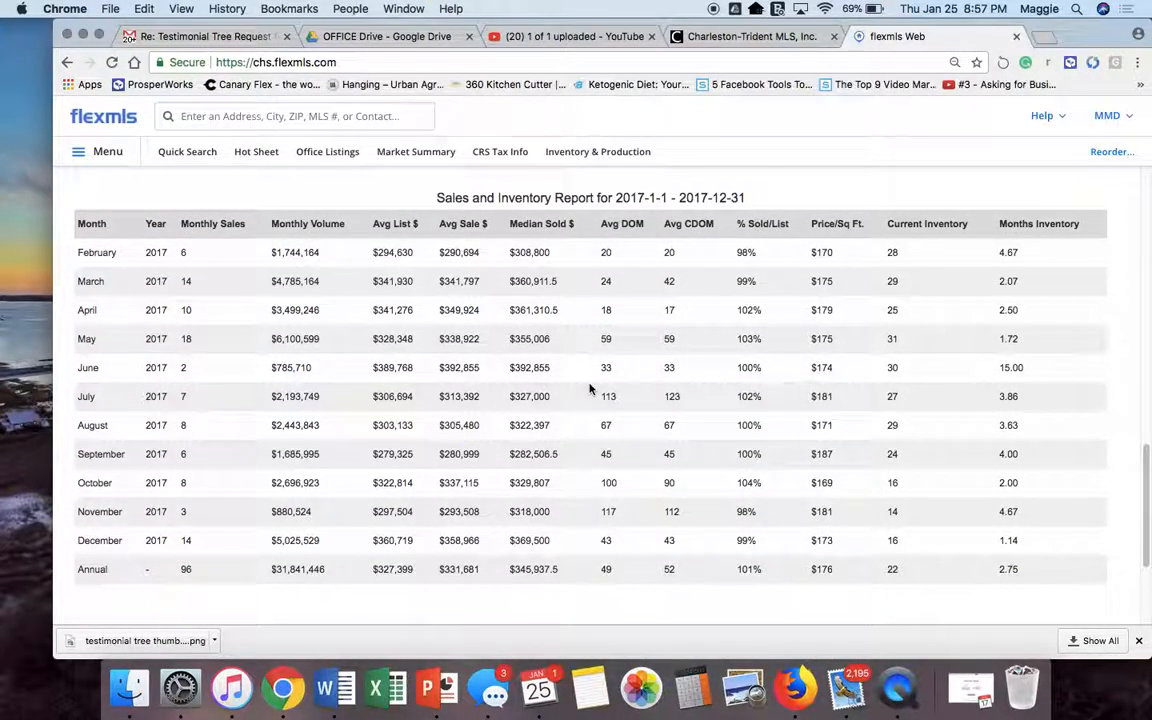
{"action": "scroll", "coordinate": [590, 388], "scroll_direction": "down", "scroll_amount": 4}
{"action": "scroll", "coordinate": [590, 388], "scroll_direction": "down", "scroll_amount": 1}
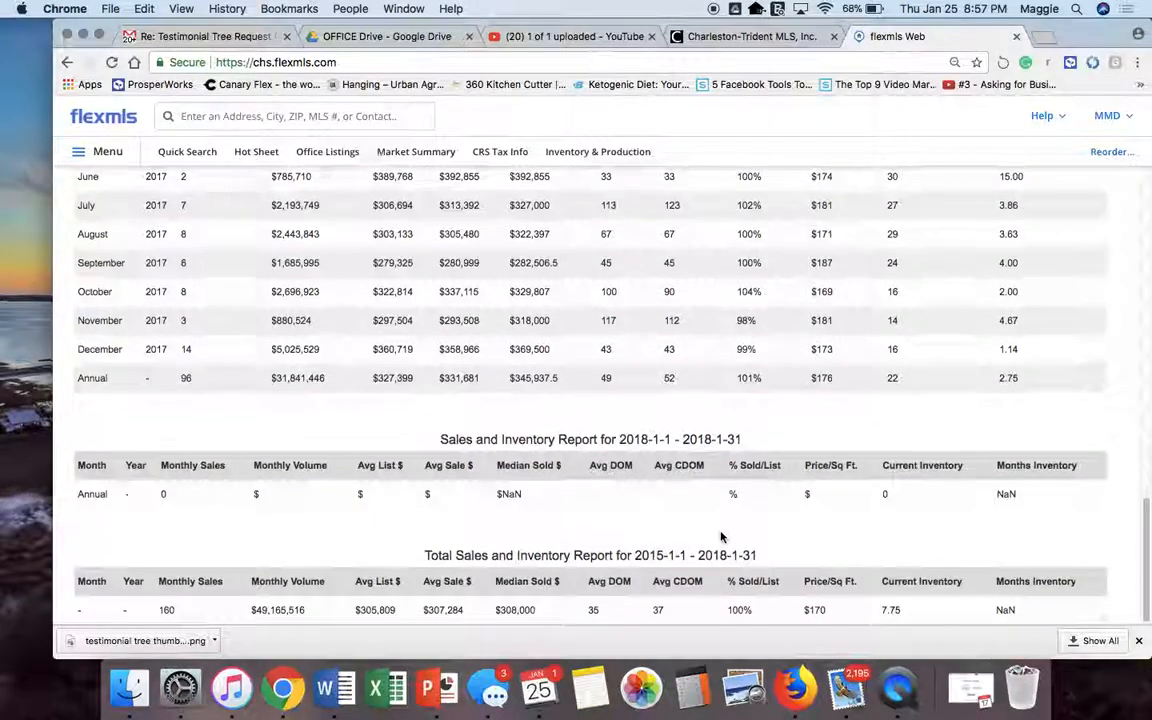
{"action": "scroll", "coordinate": [722, 536], "scroll_direction": "up", "scroll_amount": 8}
{"action": "scroll", "coordinate": [722, 537], "scroll_direction": "up", "scroll_amount": 20}
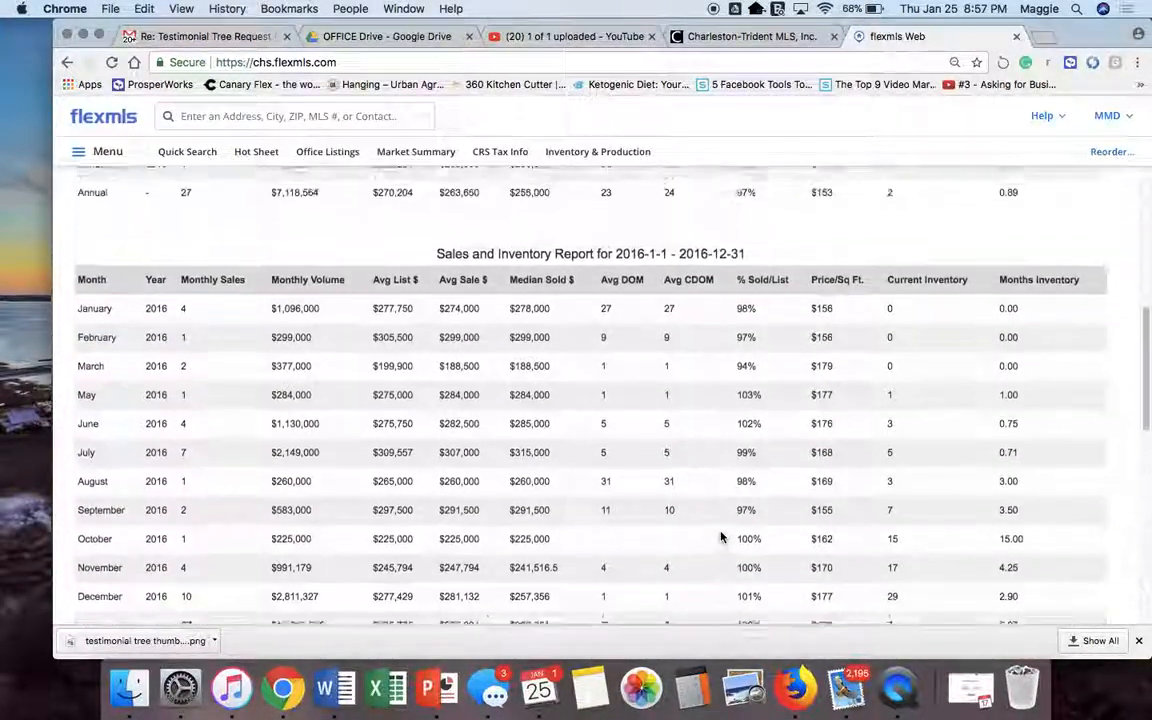
{"action": "scroll", "coordinate": [721, 537], "scroll_direction": "up", "scroll_amount": 5}
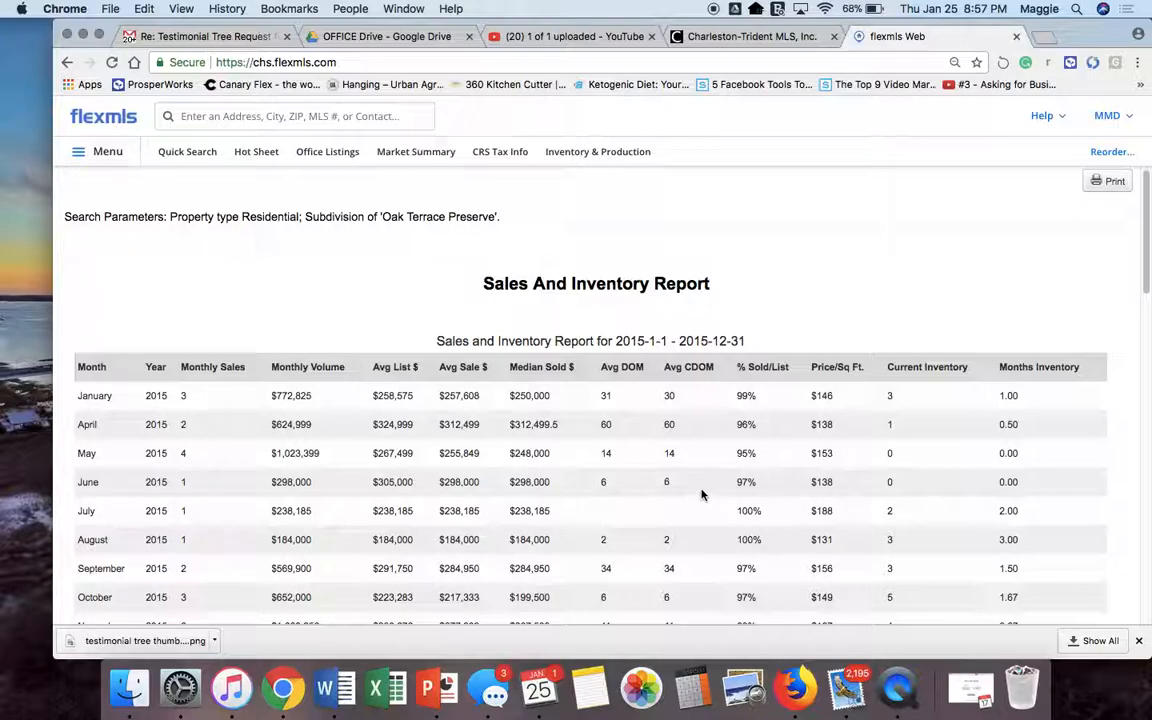
Examine the Months Inventory figures in the yearly tables from 2015 through January 2018
{"action": "scroll", "coordinate": [702, 493], "scroll_direction": "down", "scroll_amount": 3}
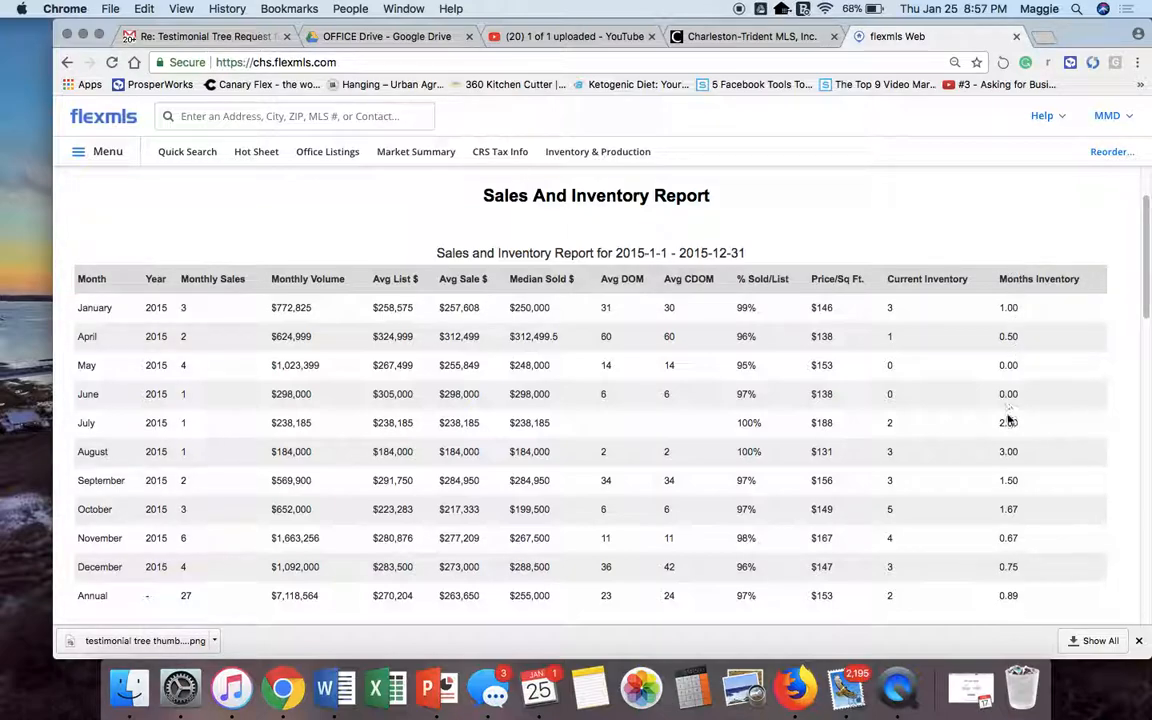
{"action": "scroll", "coordinate": [1013, 473], "scroll_direction": "down", "scroll_amount": 2}
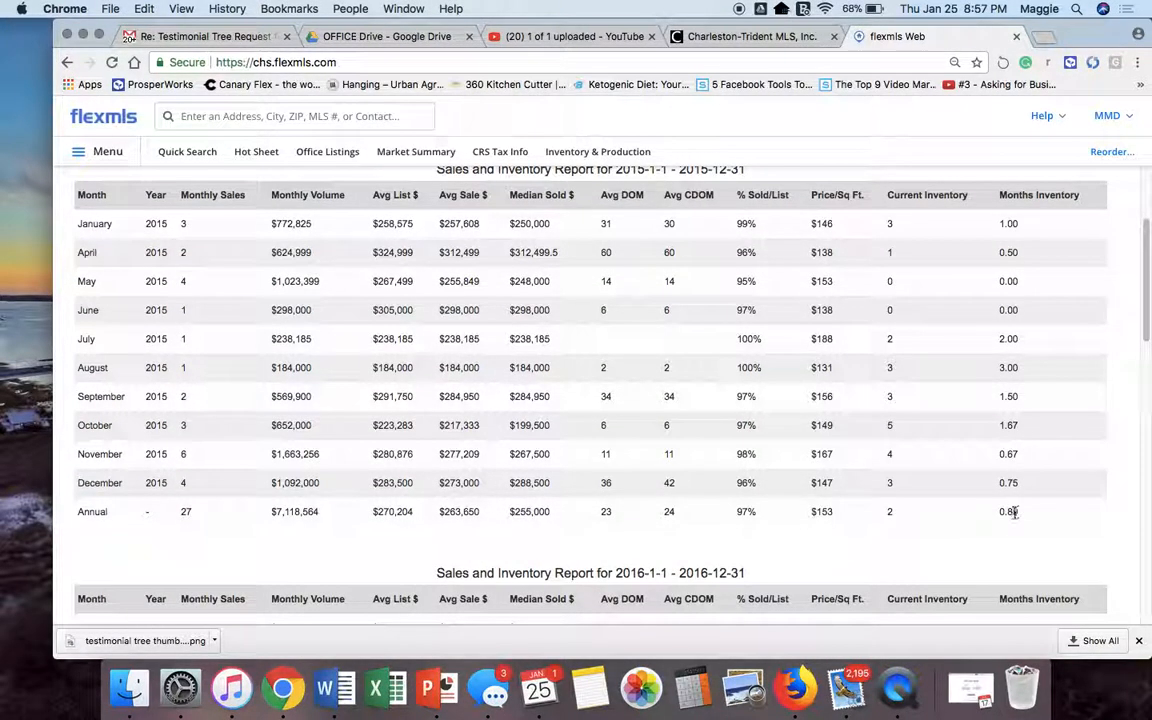
{"action": "scroll", "coordinate": [1013, 512], "scroll_direction": "down", "scroll_amount": 3}
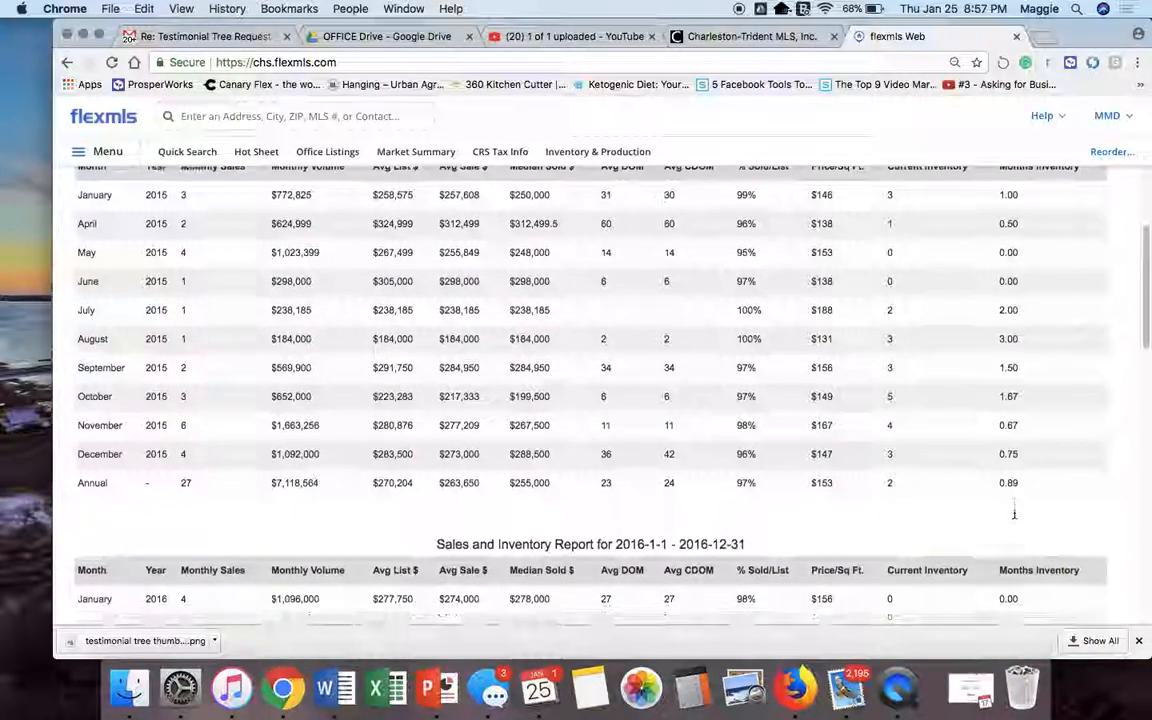
{"action": "scroll", "coordinate": [1013, 512], "scroll_direction": "down", "scroll_amount": 3}
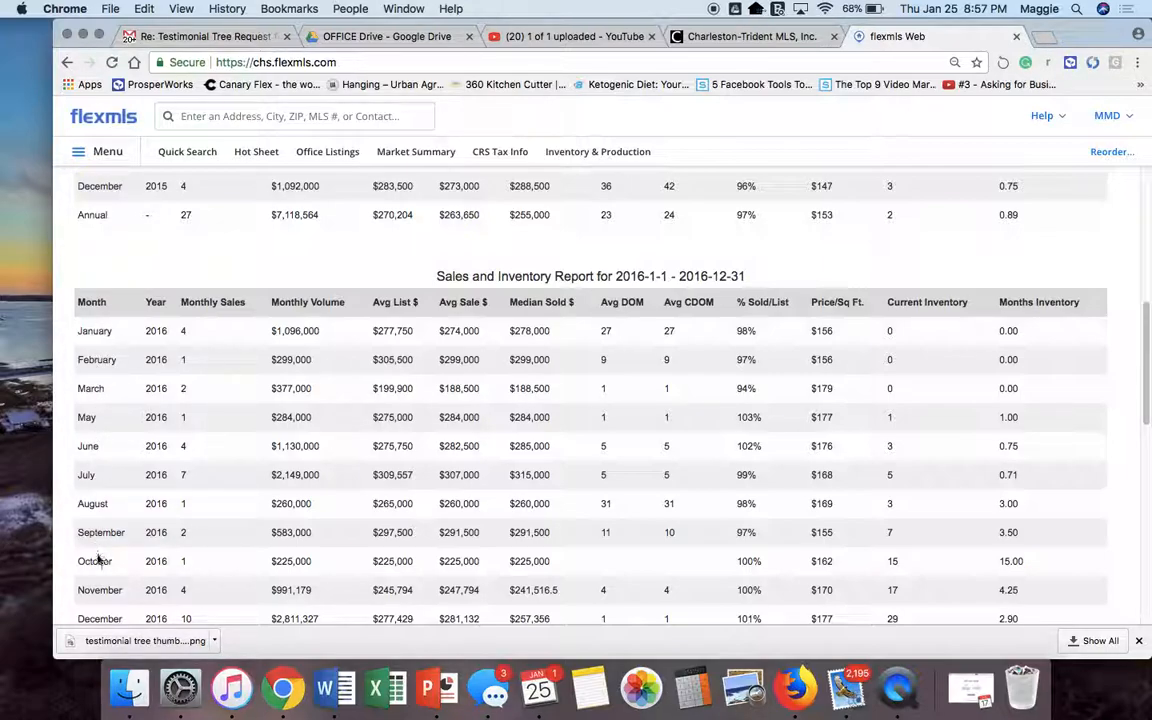
{"action": "scroll", "coordinate": [100, 572], "scroll_direction": "down", "scroll_amount": 1}
{"action": "scroll", "coordinate": [100, 572], "scroll_direction": "down", "scroll_amount": 10}
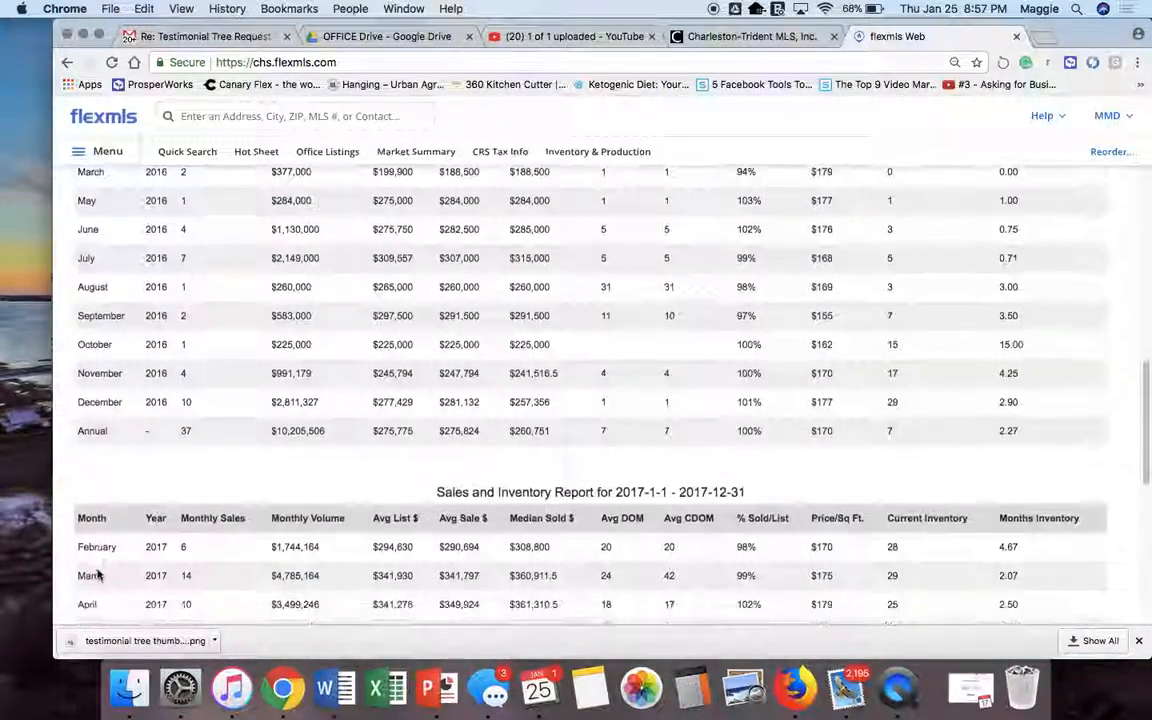
{"action": "scroll", "coordinate": [98, 572], "scroll_direction": "down", "scroll_amount": 6}
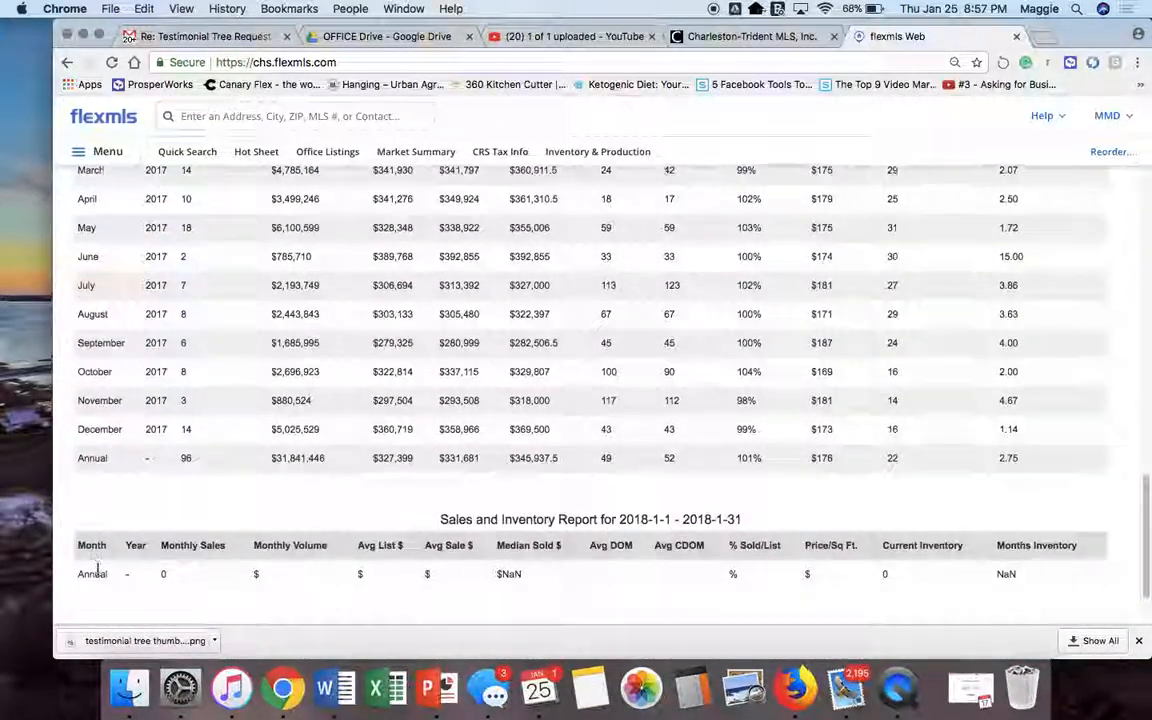
{"action": "scroll", "coordinate": [97, 577], "scroll_direction": "up", "scroll_amount": 20}
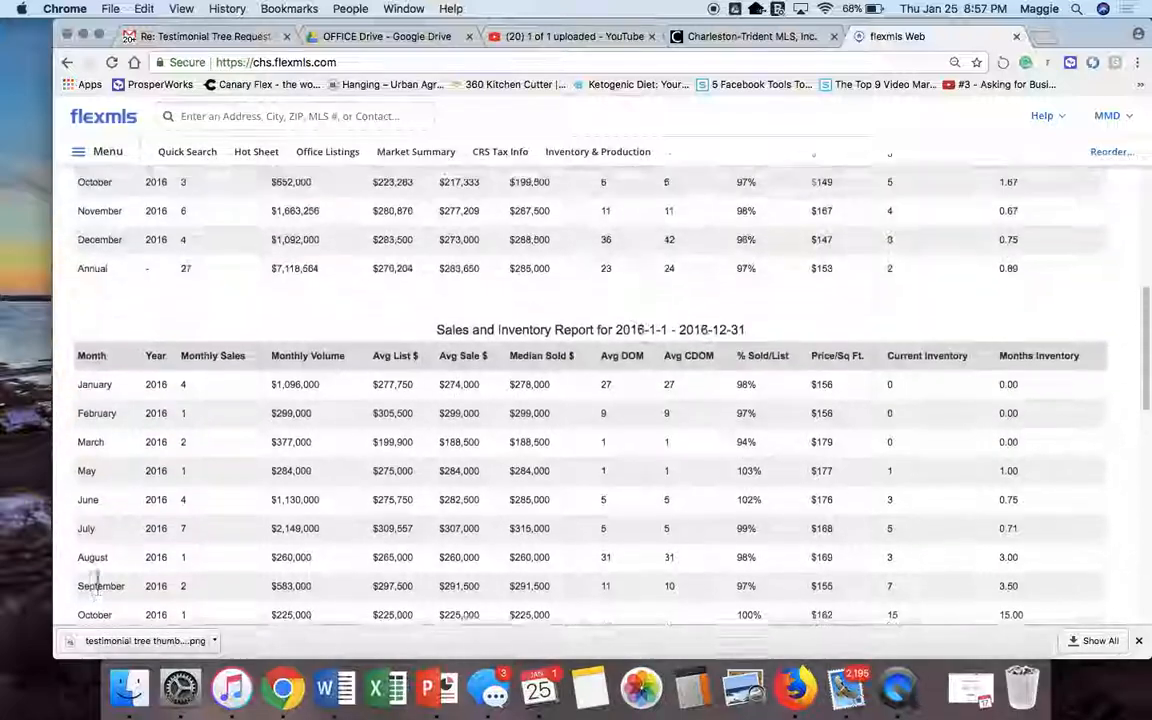